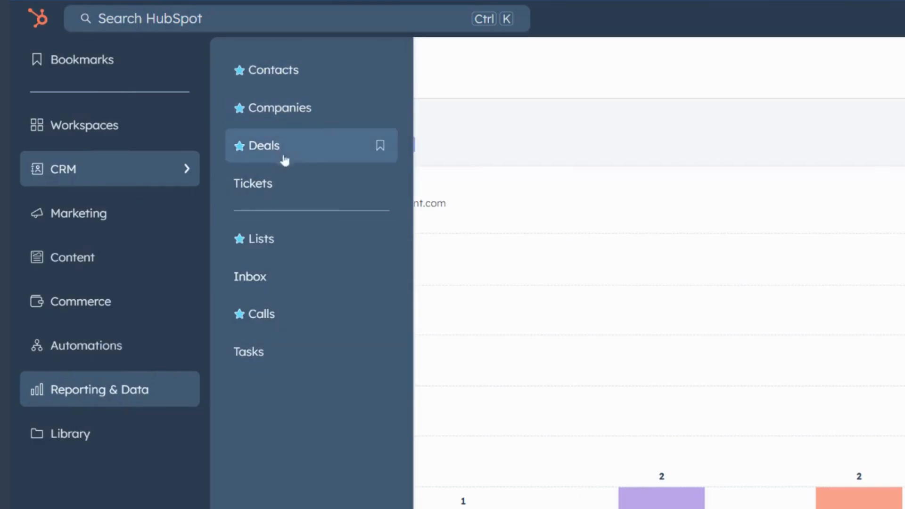
- Open the second contact's record from the contacts list and review its About this contact and Recruitment properties
click(284, 73)
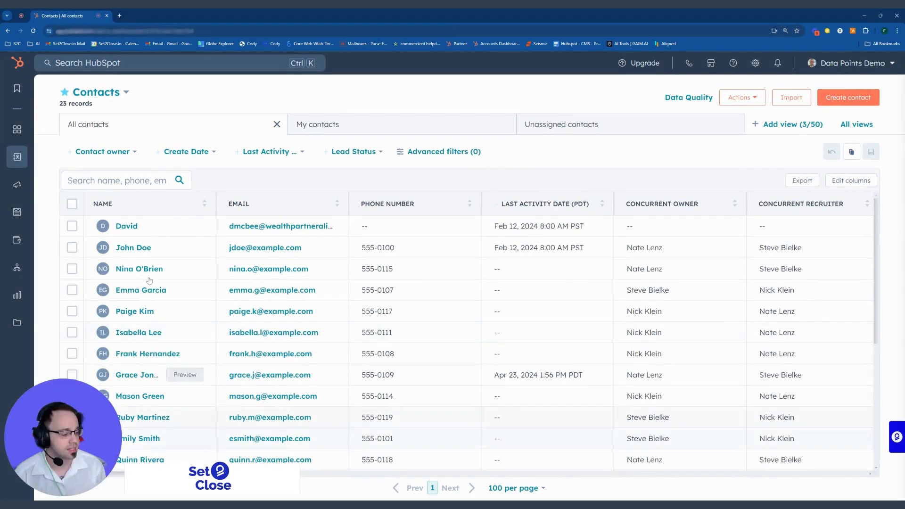
click(128, 251)
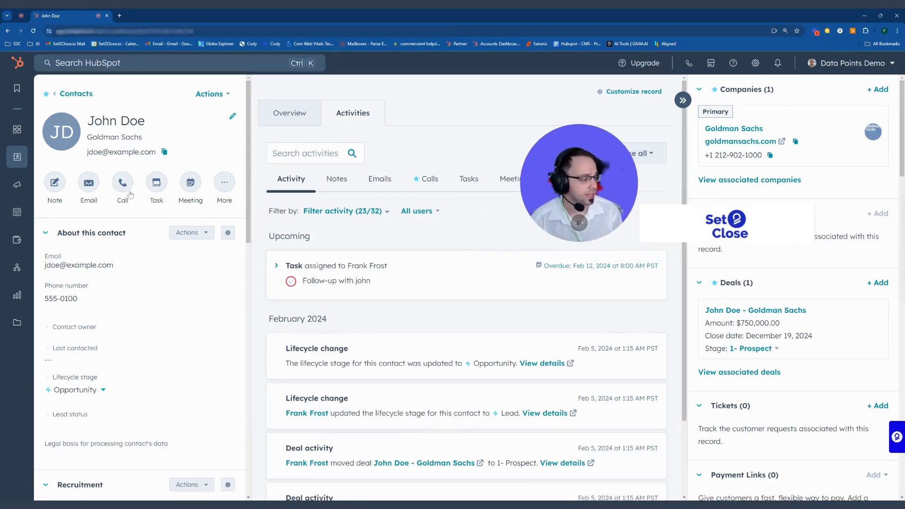
scroll(94, 283, down, 3)
scroll(96, 285, up, 3)
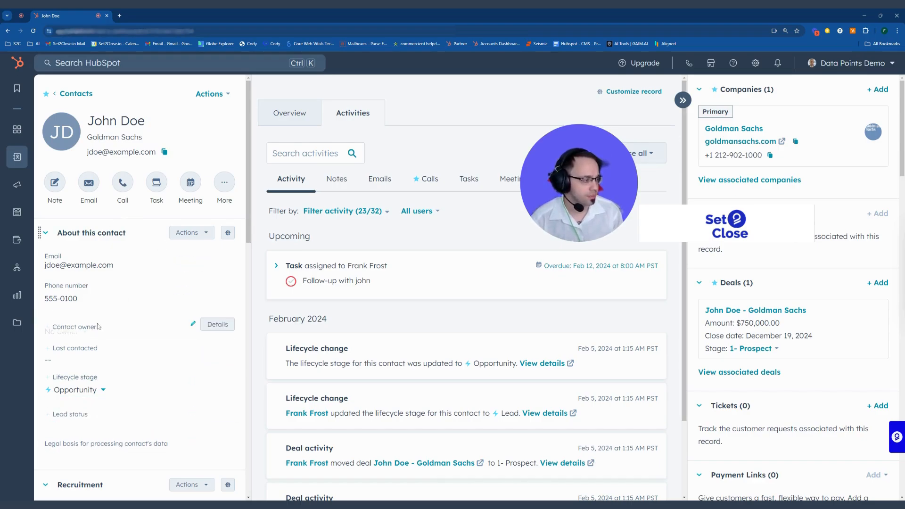
scroll(140, 282, down, 2)
scroll(124, 256, down, 5)
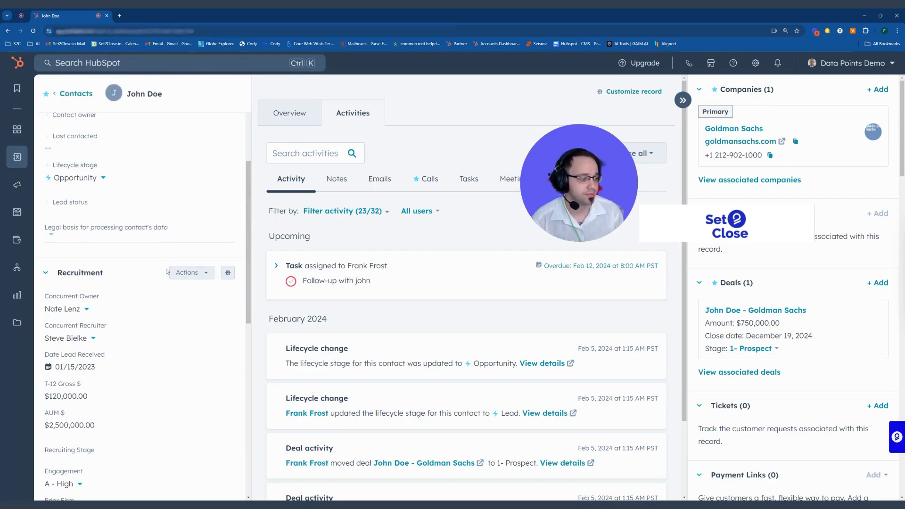
scroll(113, 376, down, 9)
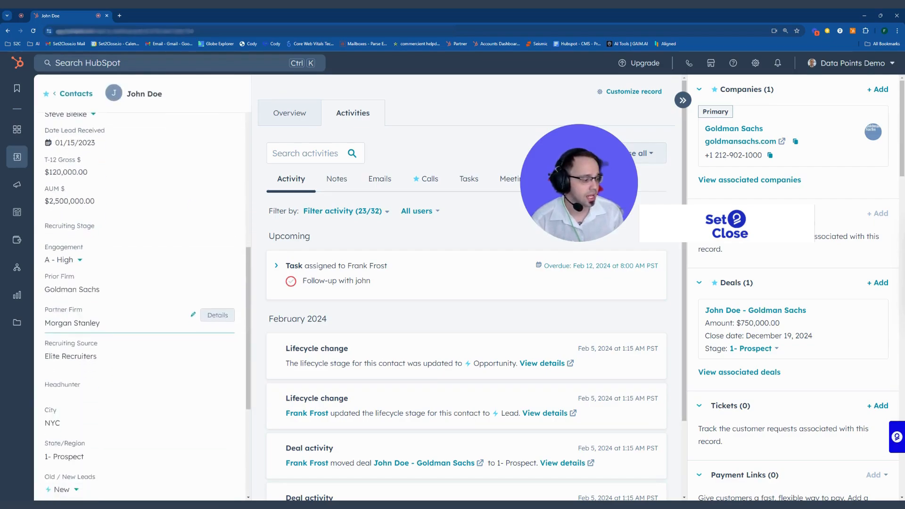
scroll(124, 267, up, 15)
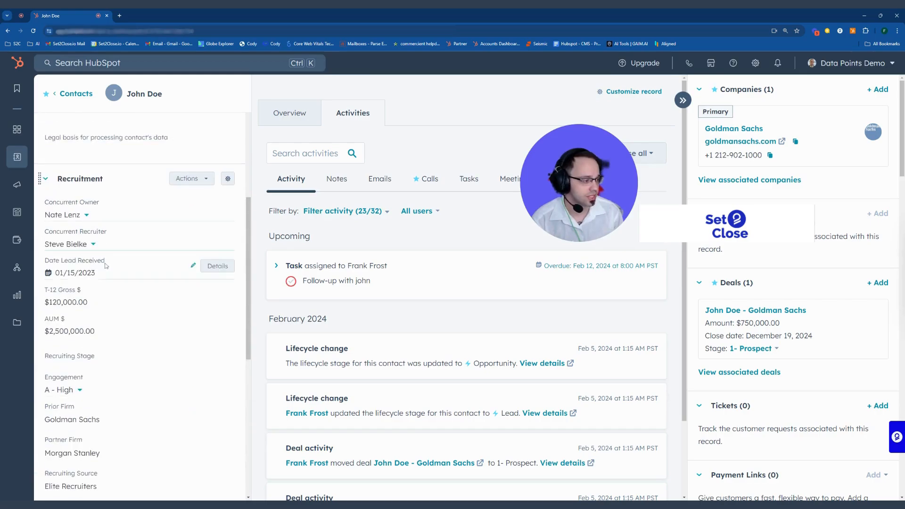
- View all properties of the contact from the About this contact section and collapse the Contact information group
click(205, 234)
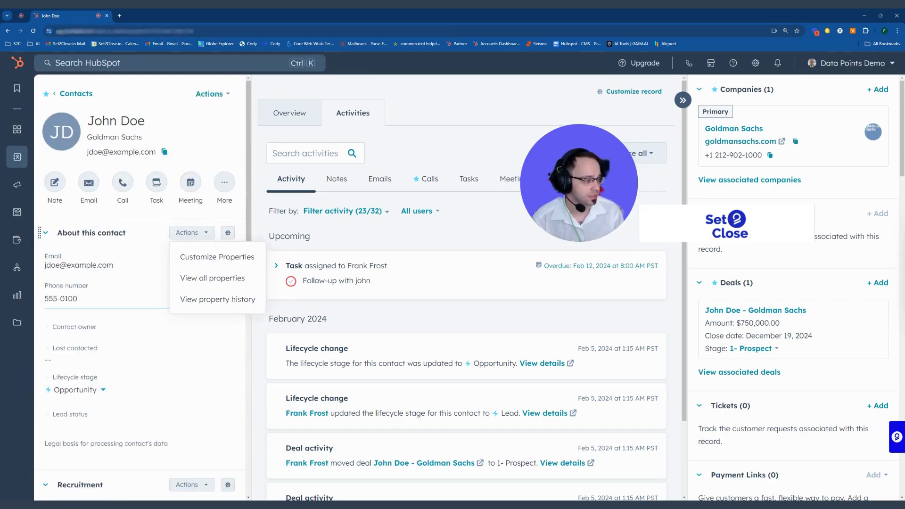
click(202, 283)
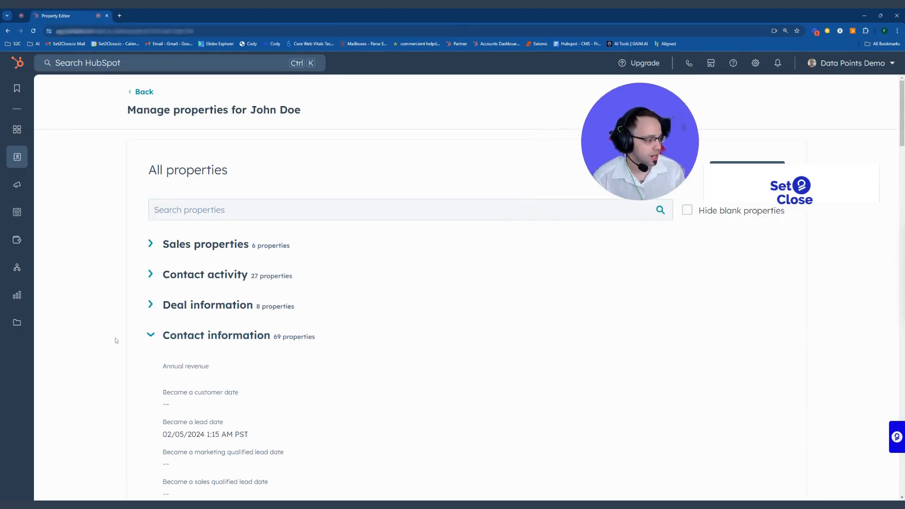
click(147, 339)
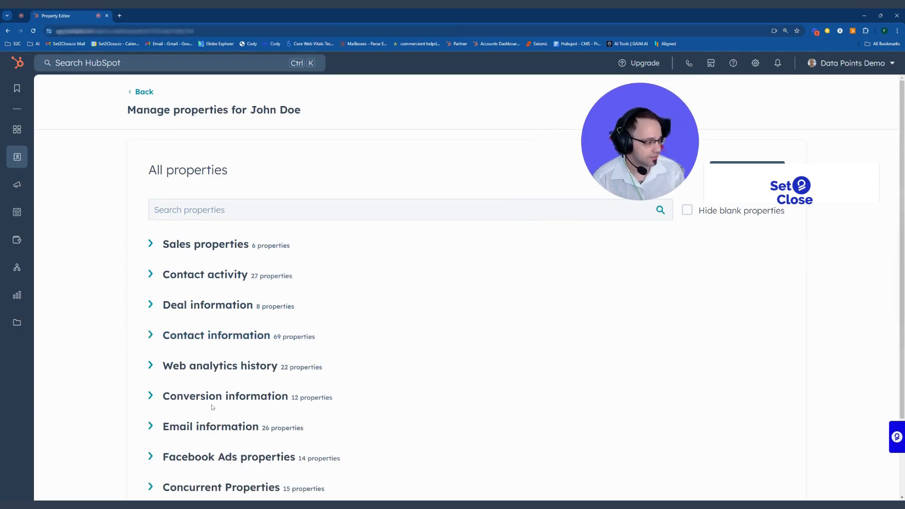
scroll(212, 407, down, 2)
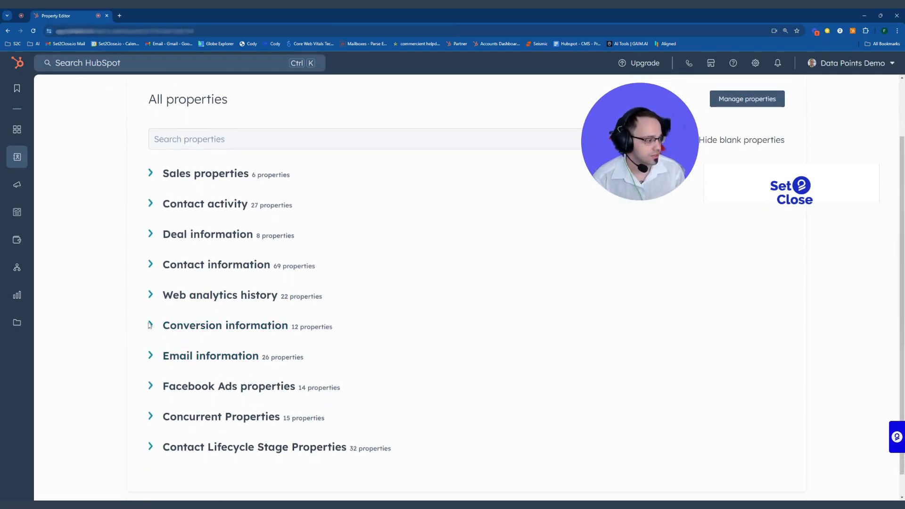
- Briefly expand the Conversion information, Web analytics history and Contact information groups to examine their properties, then collapse them
click(248, 332)
click(253, 300)
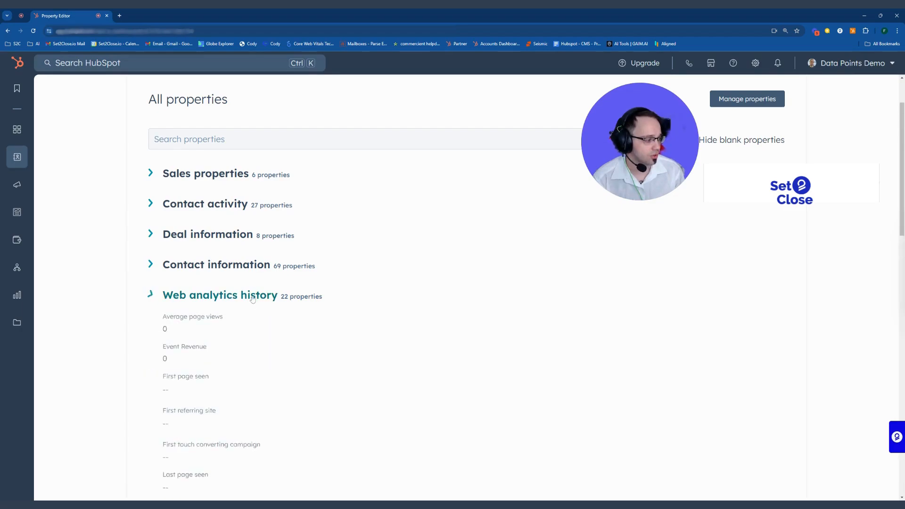
click(253, 296)
click(266, 330)
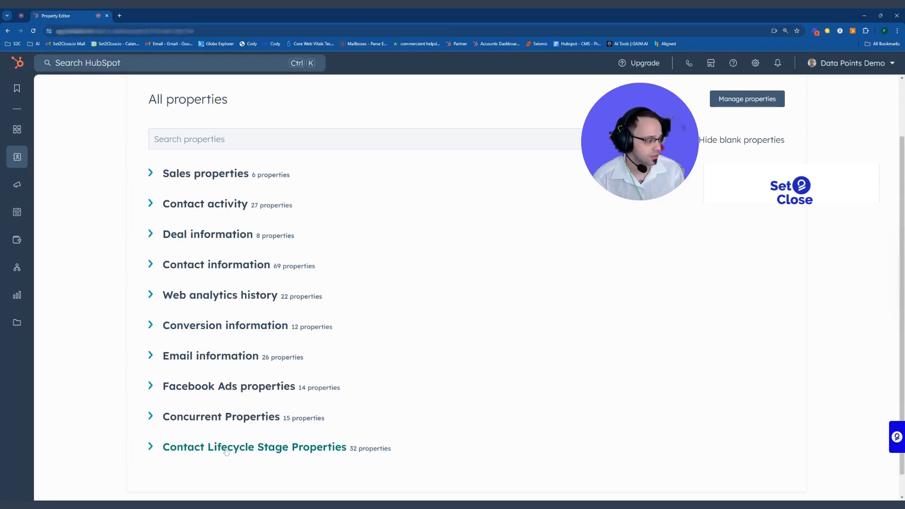
drag(639, 182, 500, 303)
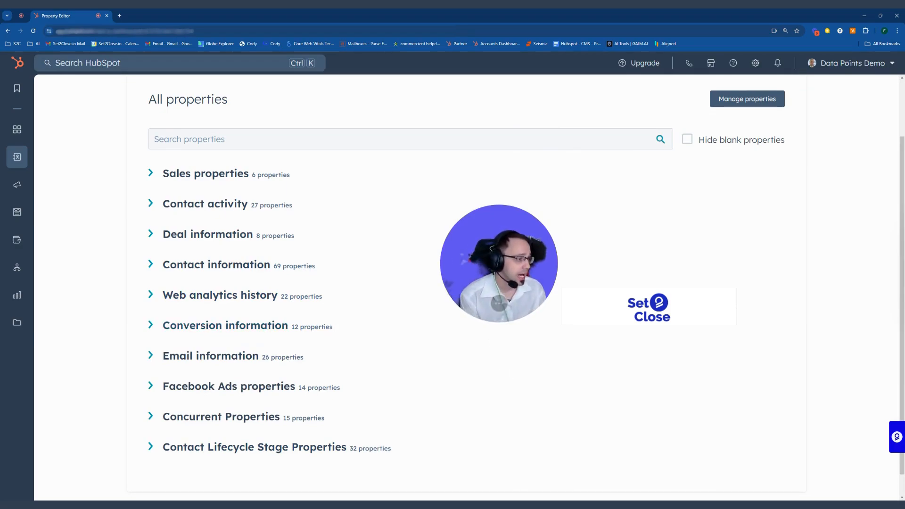
mouse_move(518, 286)
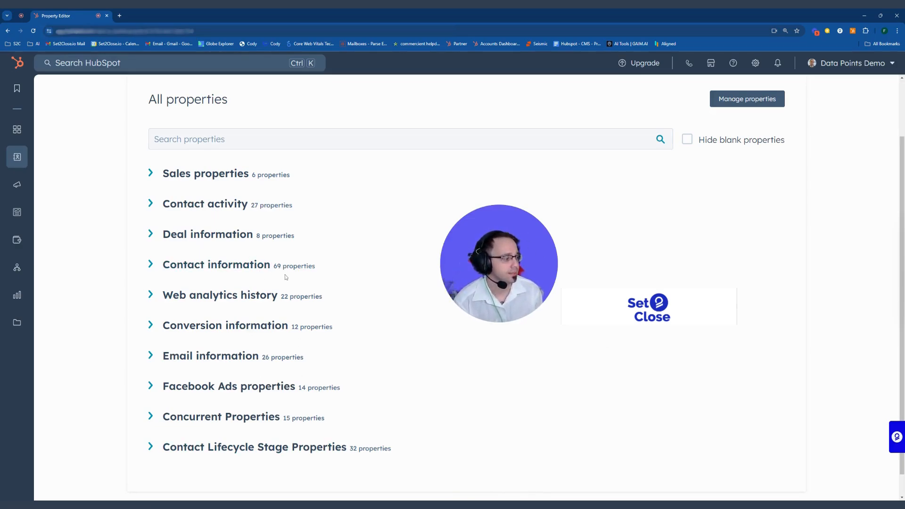
click(239, 269)
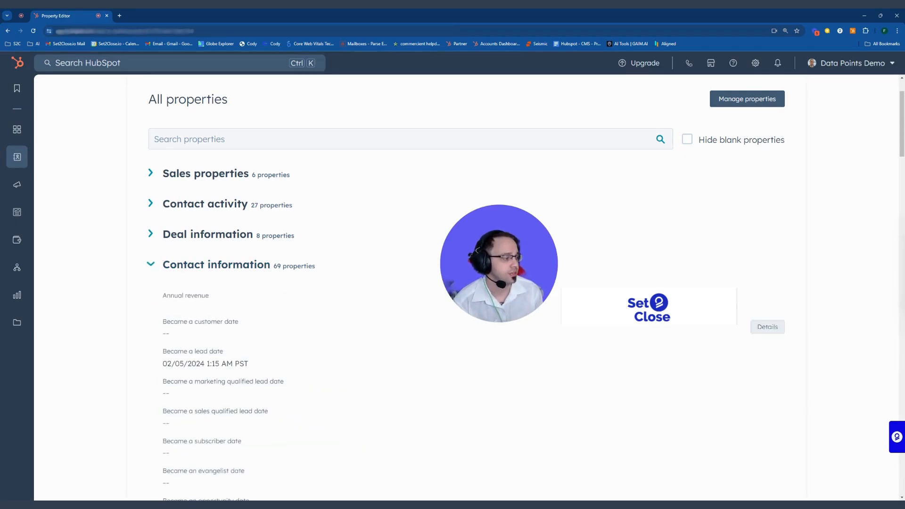
click(159, 271)
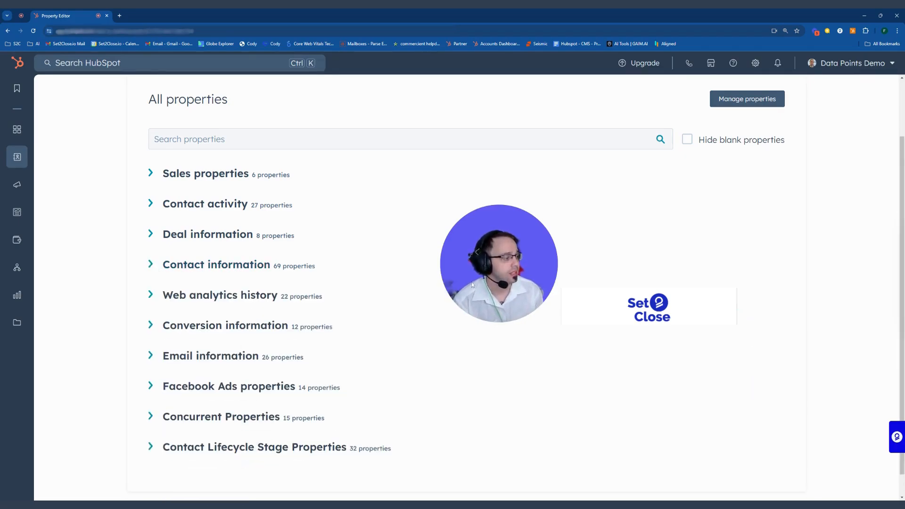
drag(490, 250, 90, 400)
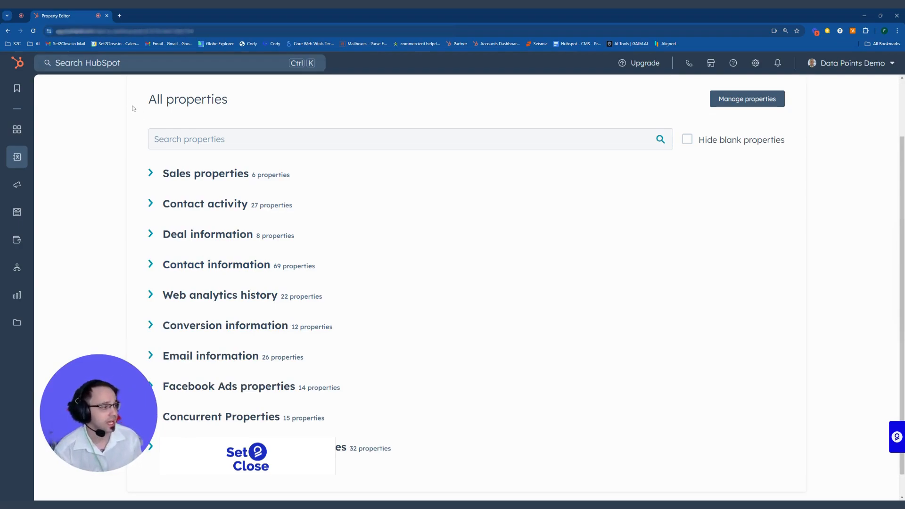
- Return to the contact record and examine the properties shown in its About this contact and Recruitment sections
click(10, 32)
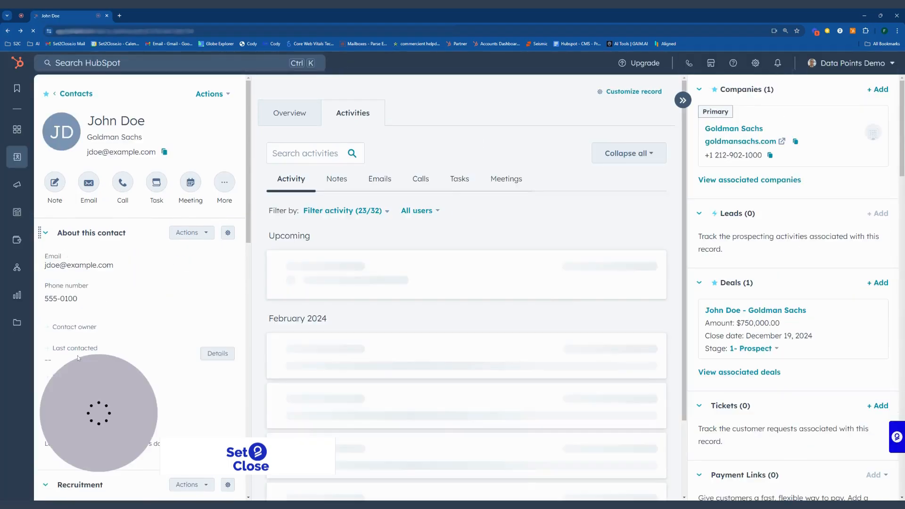
scroll(65, 396, down, 4)
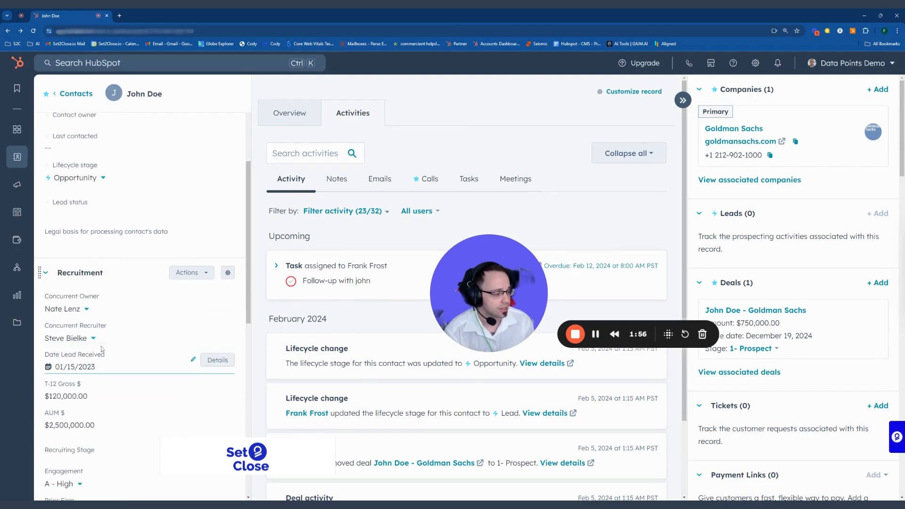
scroll(86, 111, down, 3)
scroll(142, 399, down, 2)
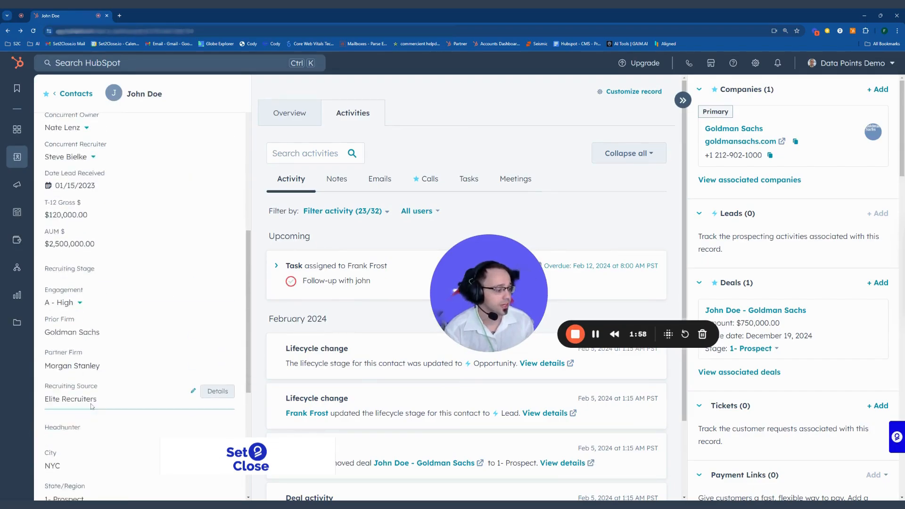
scroll(170, 419, down, 4)
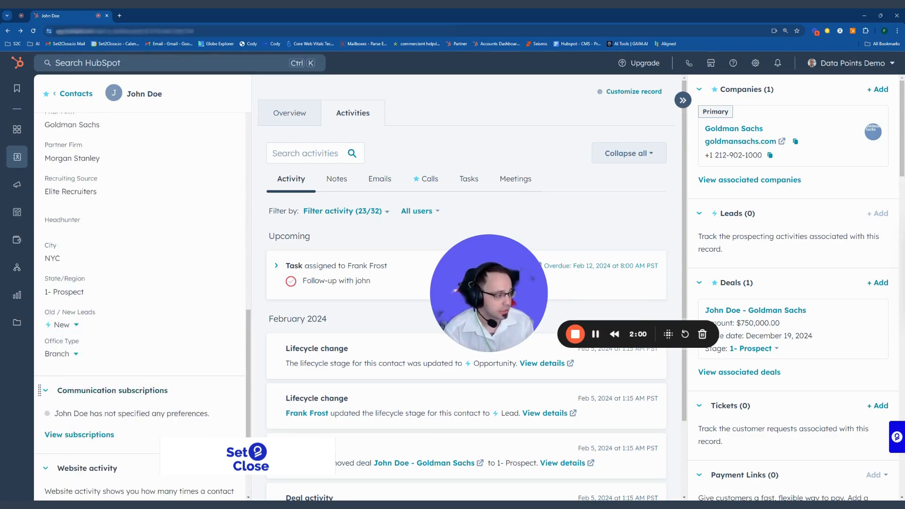
scroll(170, 418, up, 4)
scroll(170, 418, up, 10)
drag(515, 287, 481, 242)
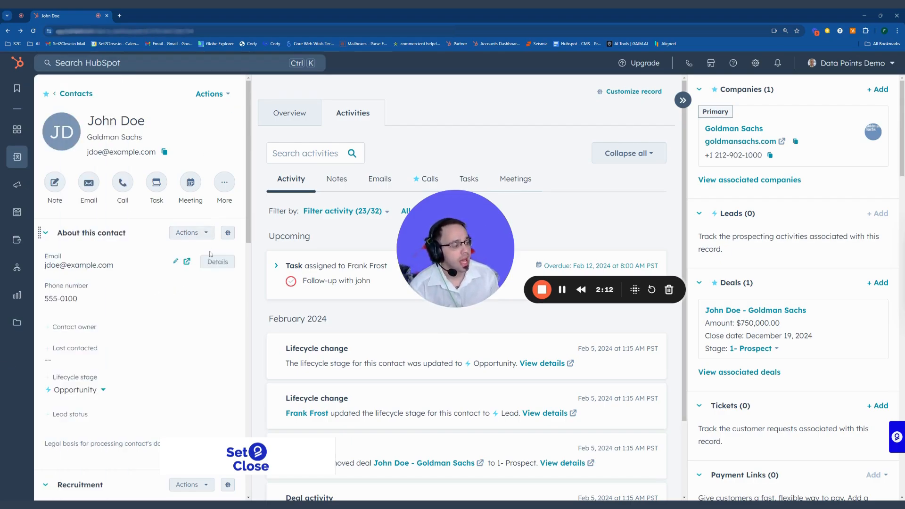
scroll(202, 325, down, 2)
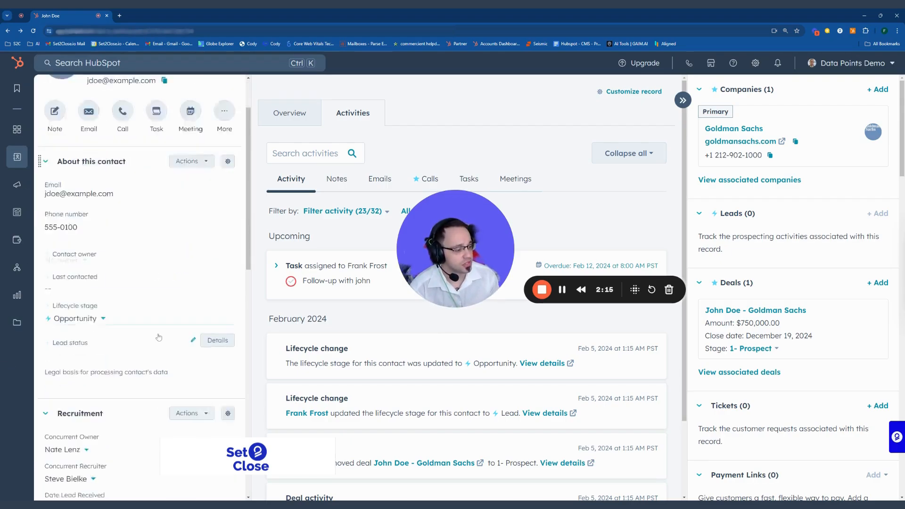
scroll(158, 334, up, 2)
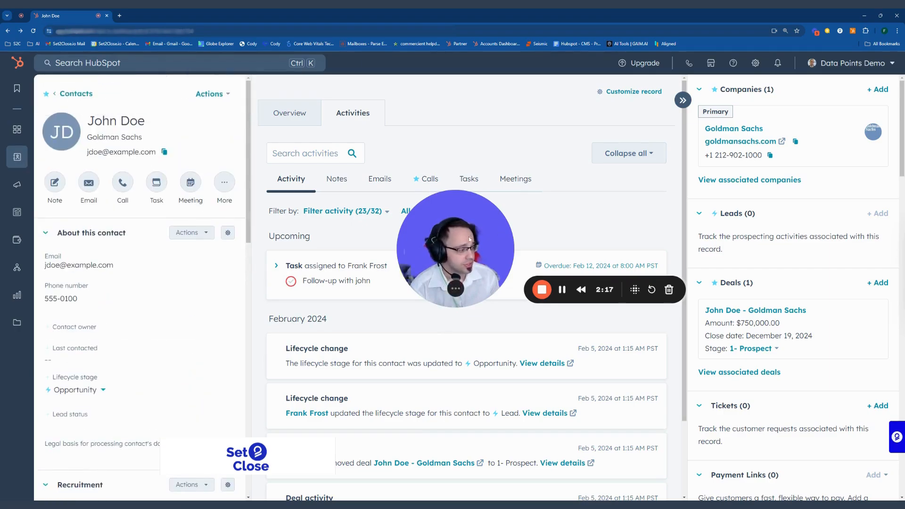
drag(471, 238, 408, 223)
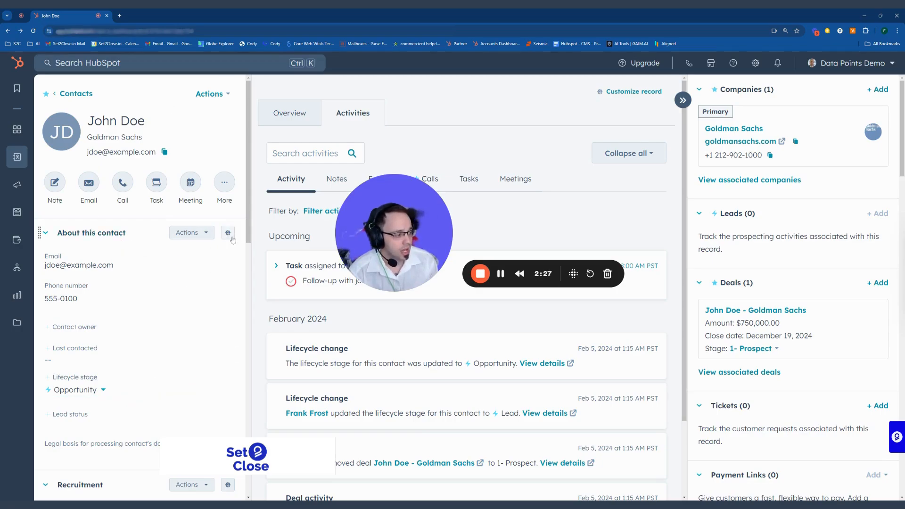
- Open the sidebar customization for the About this contact section and review the properties included in the Recruitment section
click(228, 233)
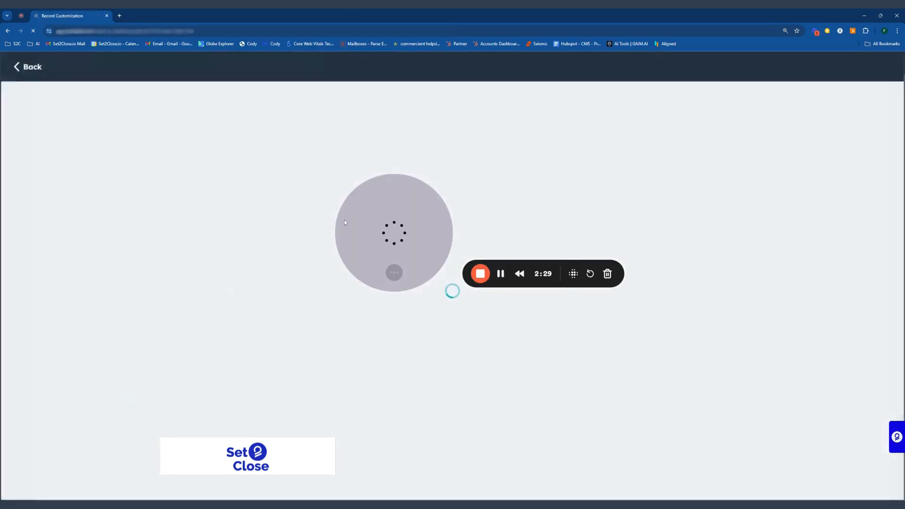
drag(420, 208, 83, 389)
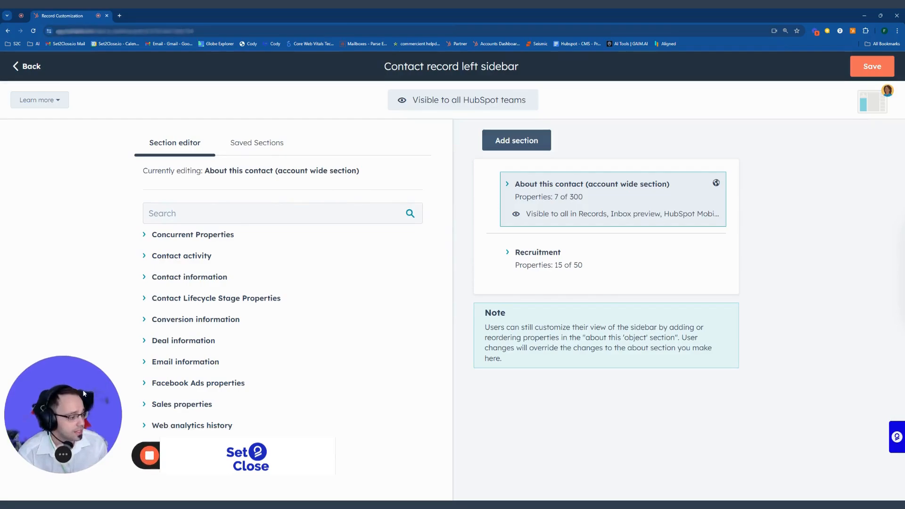
click(520, 255)
scroll(559, 436, down, 7)
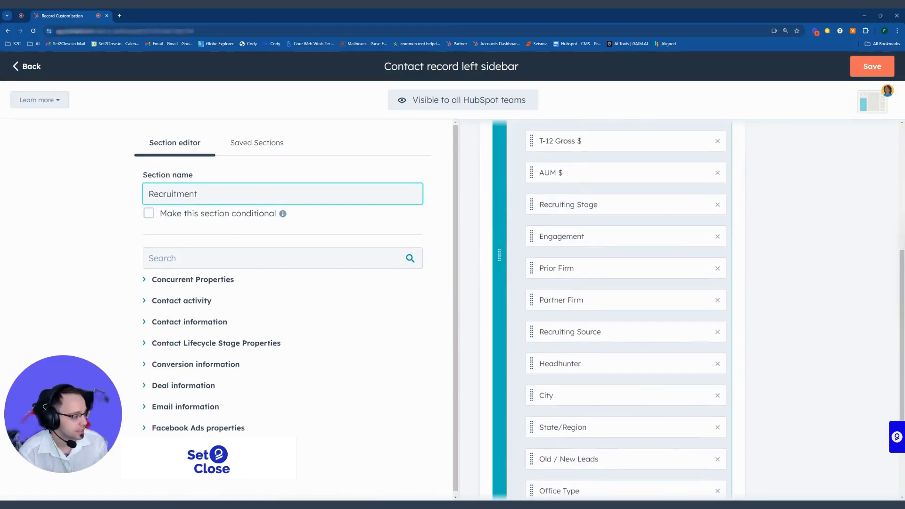
scroll(619, 382, up, 5)
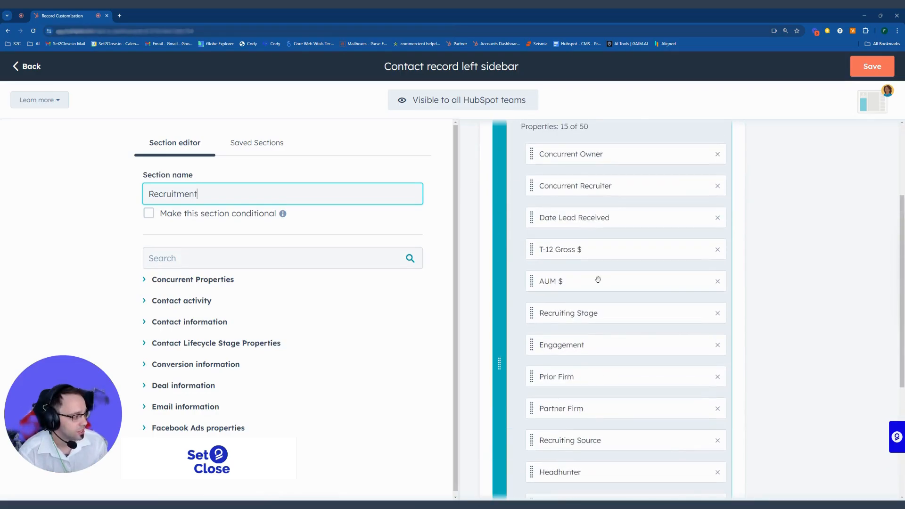
scroll(598, 280, up, 3)
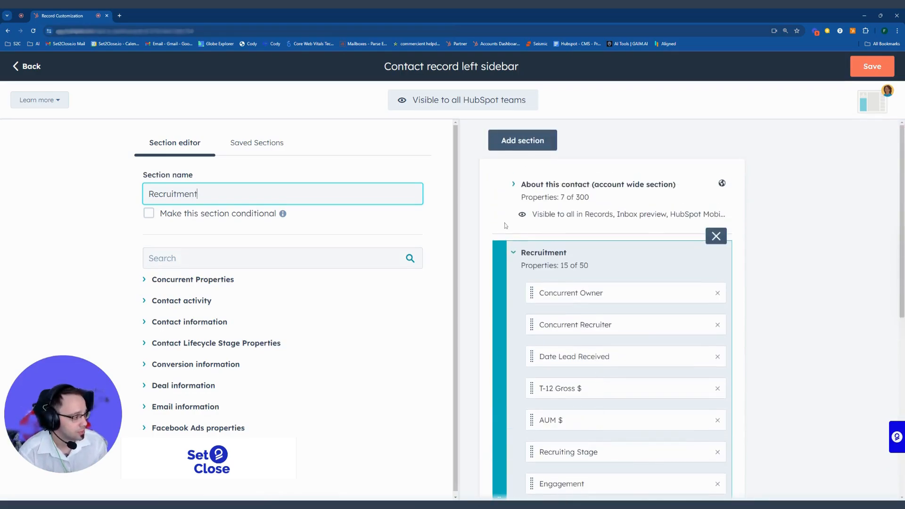
- Switch to editing the About this contact section and browse the available properties, expanding the Contact activity group
click(516, 252)
click(517, 182)
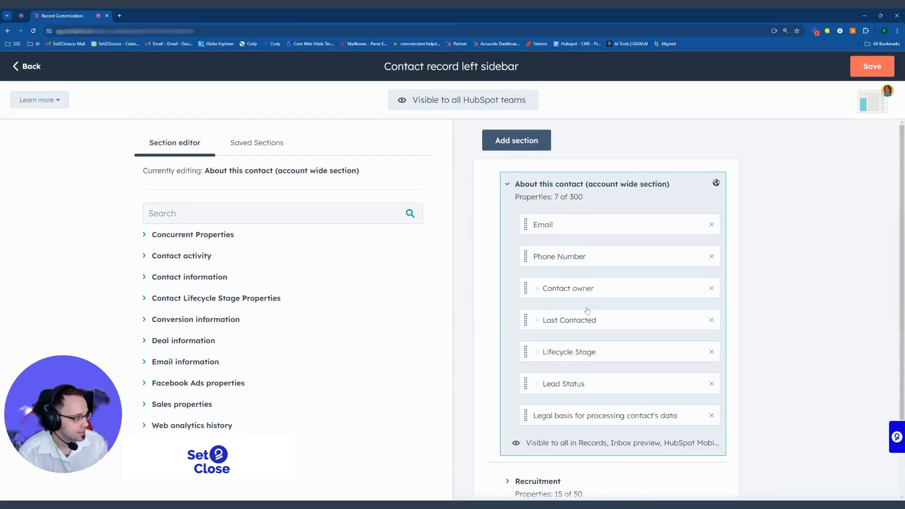
click(236, 213)
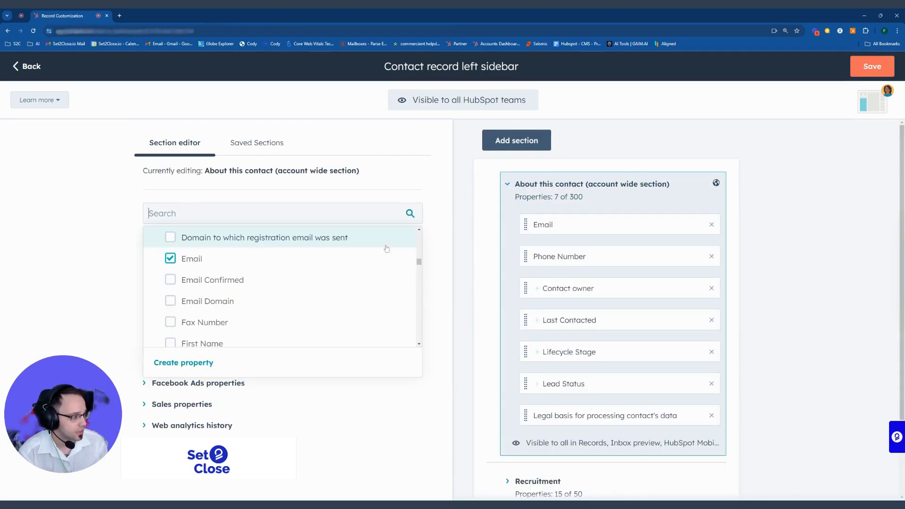
click(148, 202)
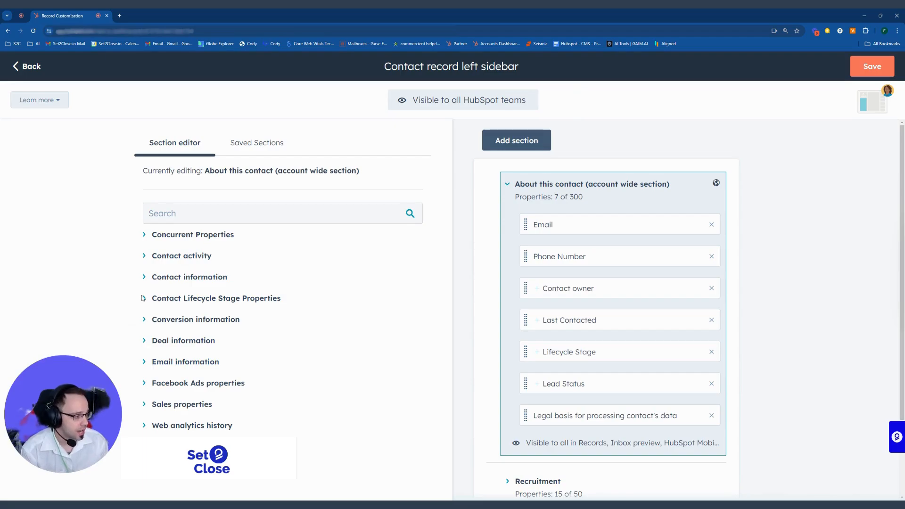
click(152, 256)
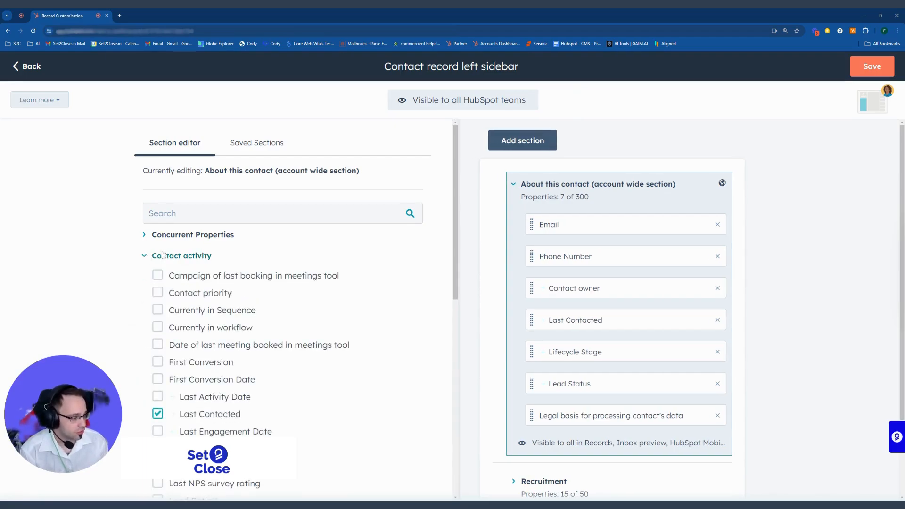
scroll(197, 324, down, 5)
scroll(160, 261, up, 5)
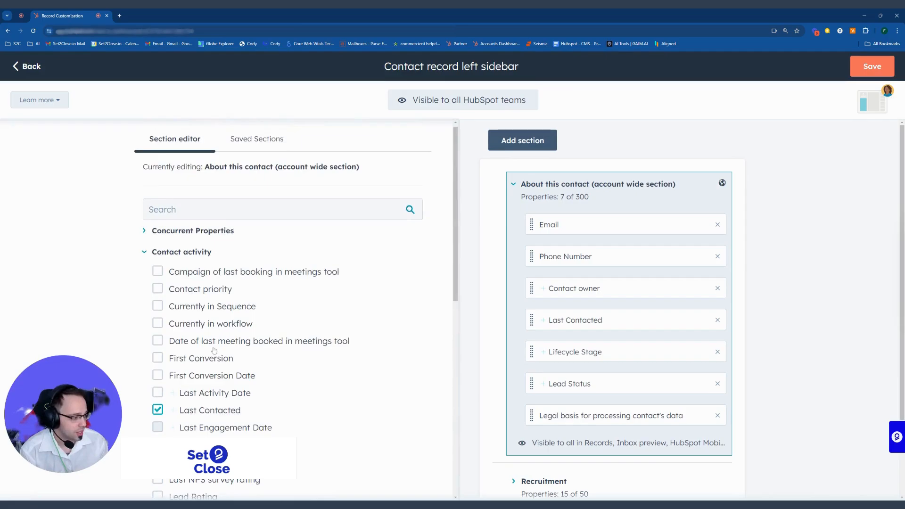
- Search the available properties for "source" and add Original Source, Original Source Drill-Down 1 and Original Source Drill-Down 2 to the About this contact section
click(160, 261)
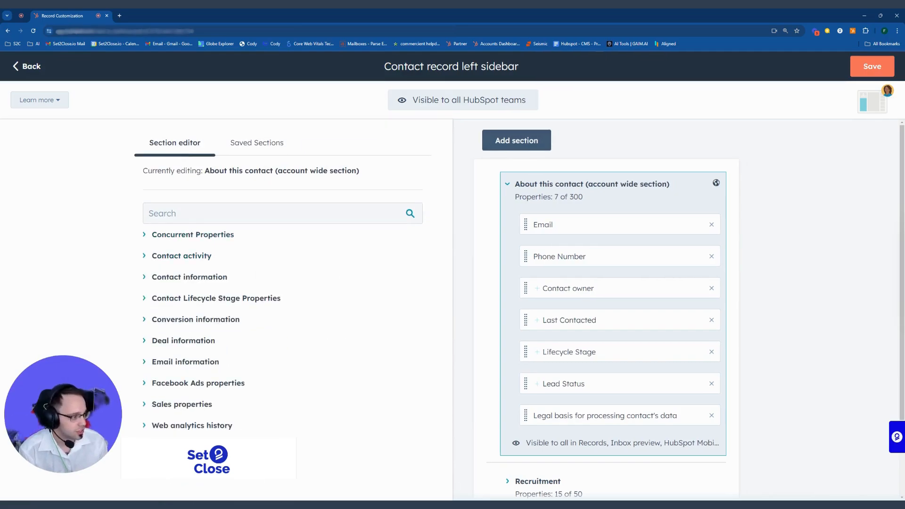
click(156, 213)
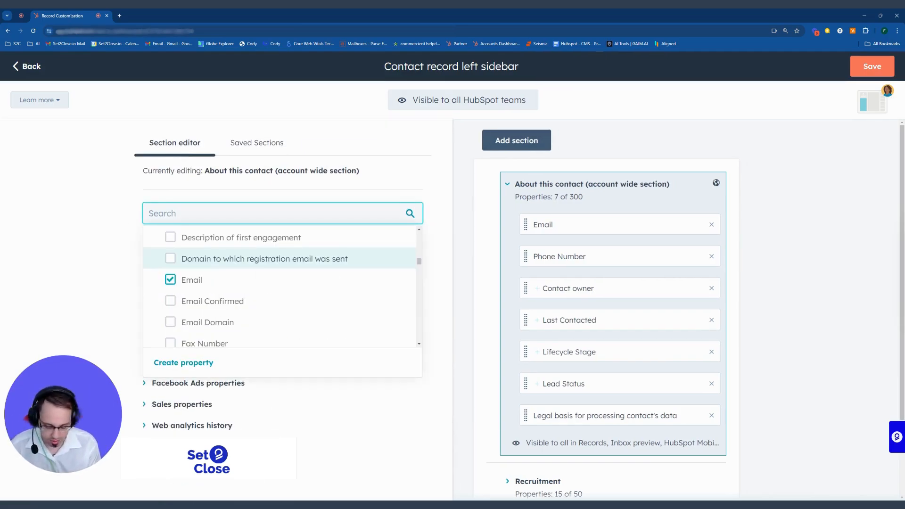
text(source)
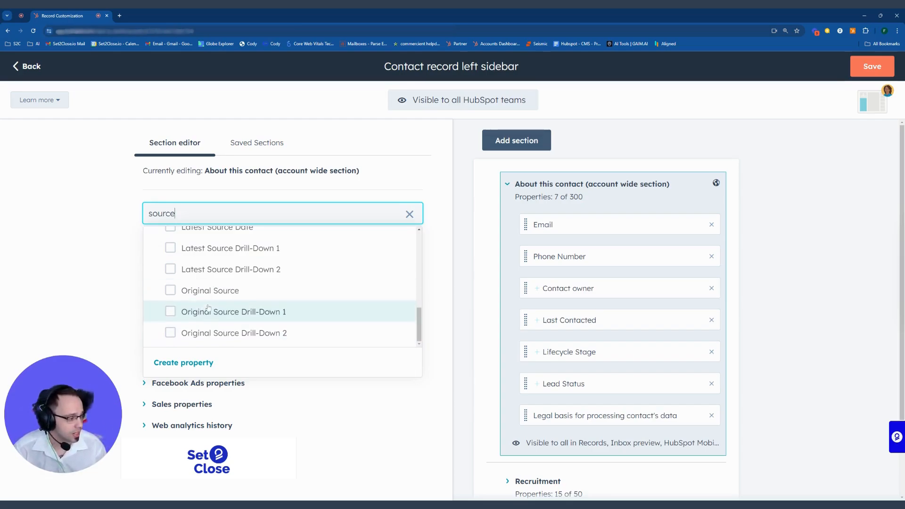
click(175, 295)
click(171, 313)
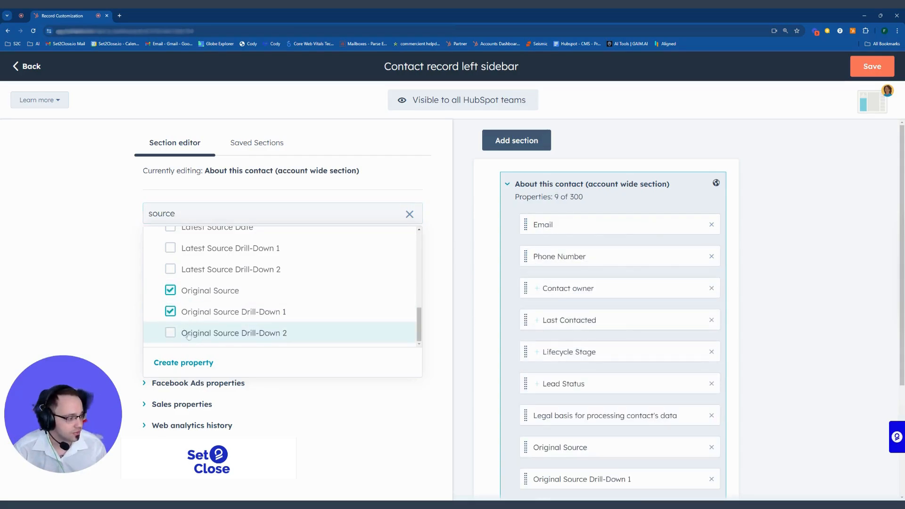
click(171, 333)
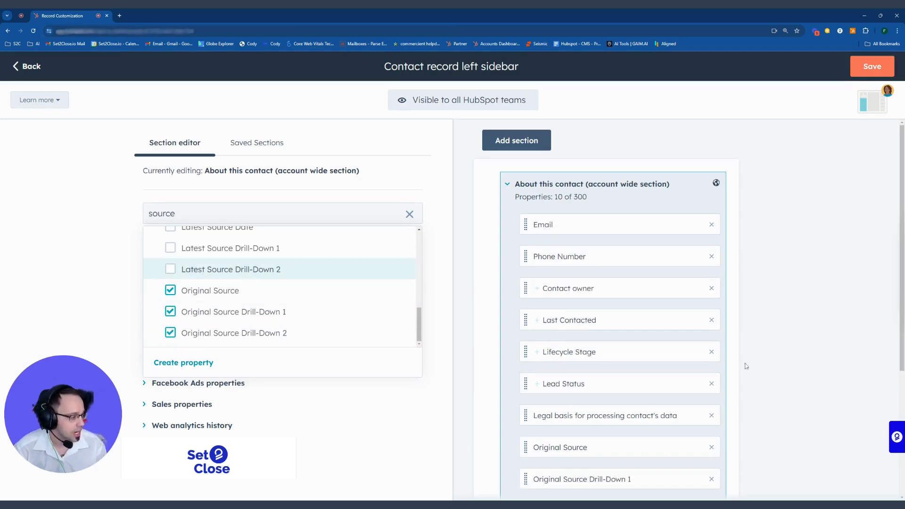
- Review the full list of properties in the About this contact section and the note below the sections
scroll(630, 380, down, 2)
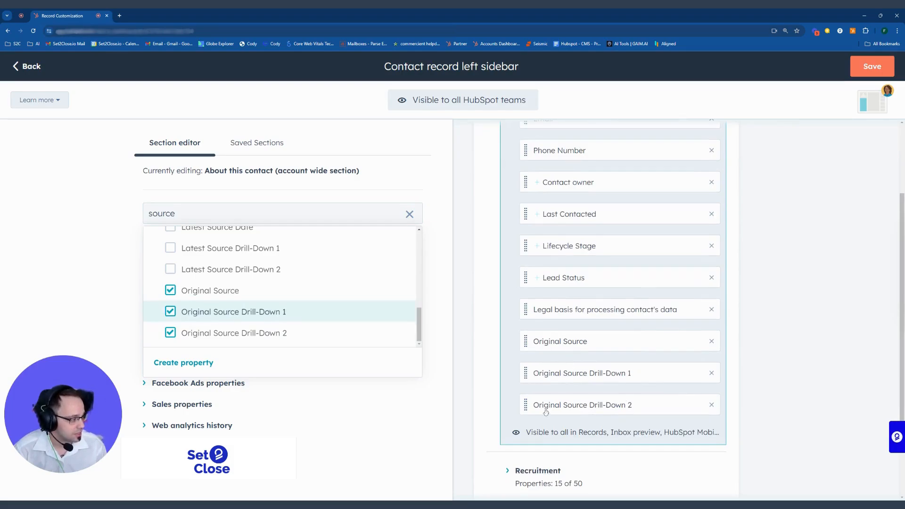
scroll(545, 413, up, 2)
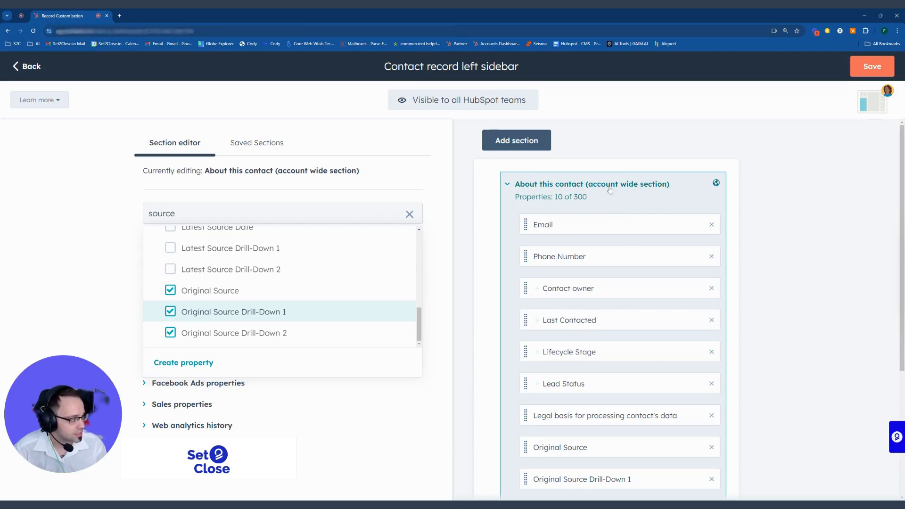
scroll(483, 397, down, 3)
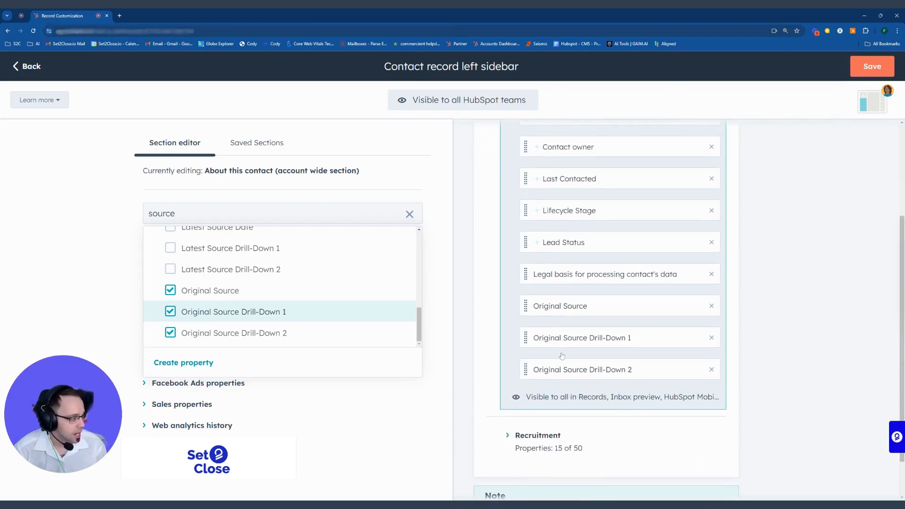
scroll(566, 357, up, 1)
drag(549, 342, 552, 340)
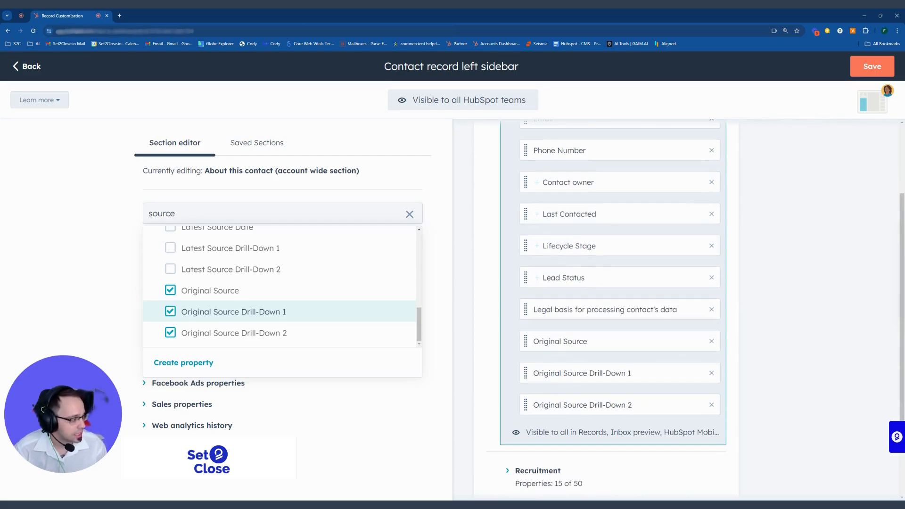
scroll(583, 329, up, 2)
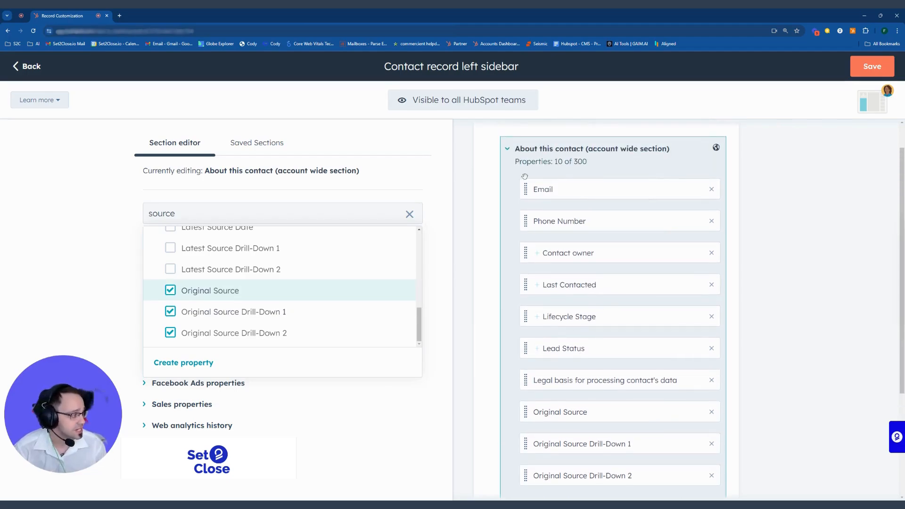
click(108, 272)
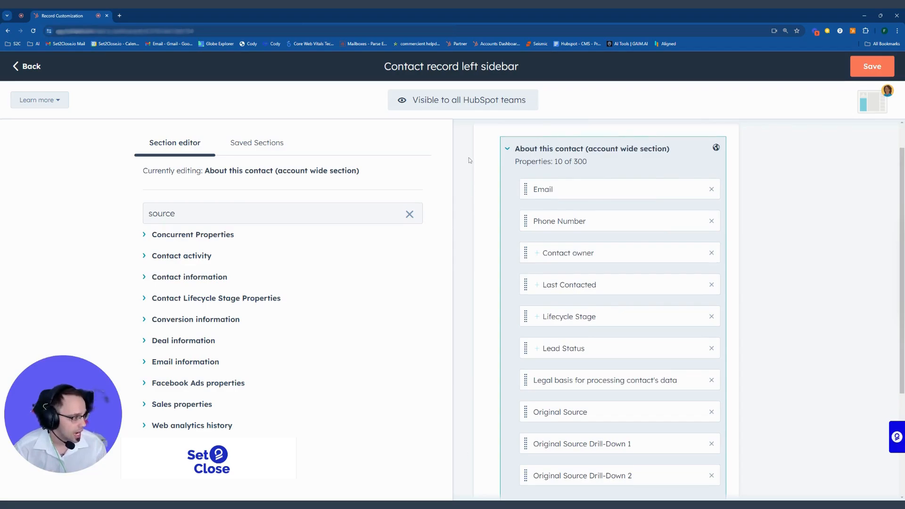
scroll(479, 182, down, 3)
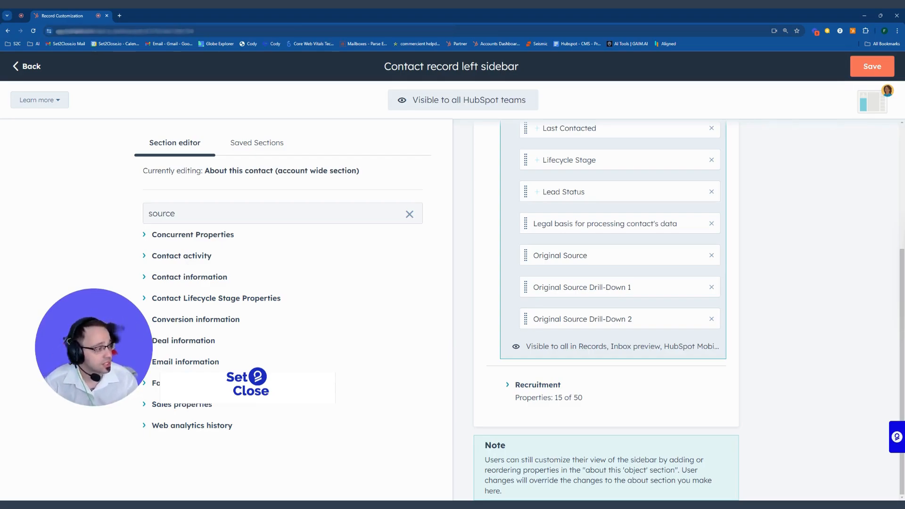
scroll(468, 265, up, 4)
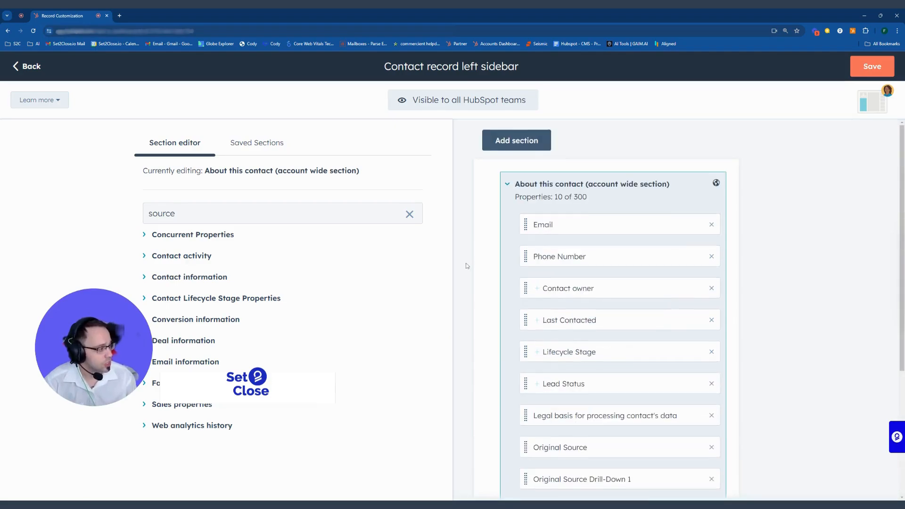
- Add a new section to the contact record's left sidebar and name it Customer Details
click(516, 140)
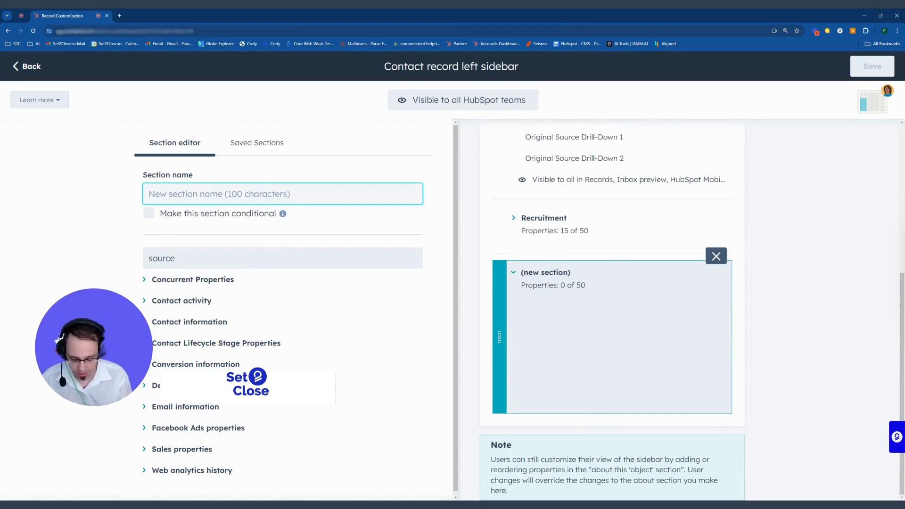
text(Closed)
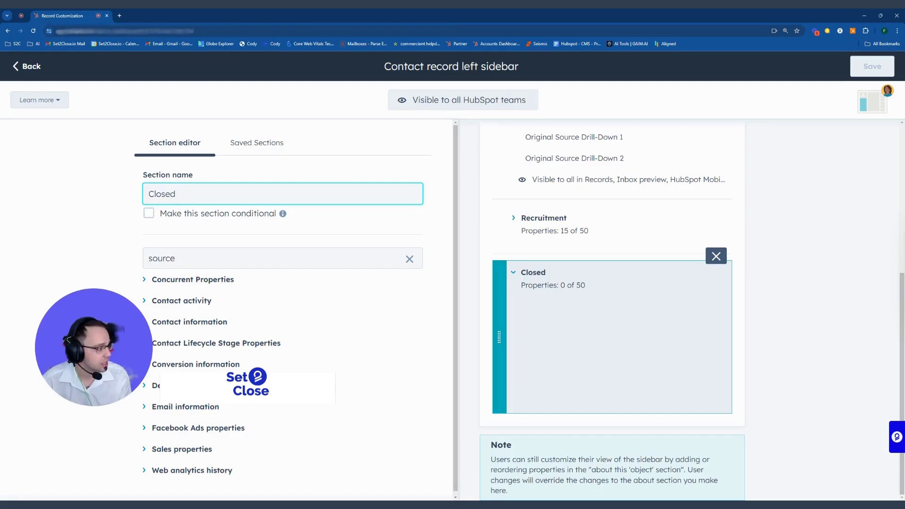
key(BackSpace)
key(BackSpace)
key(BackSpace)
key(BackSpace)
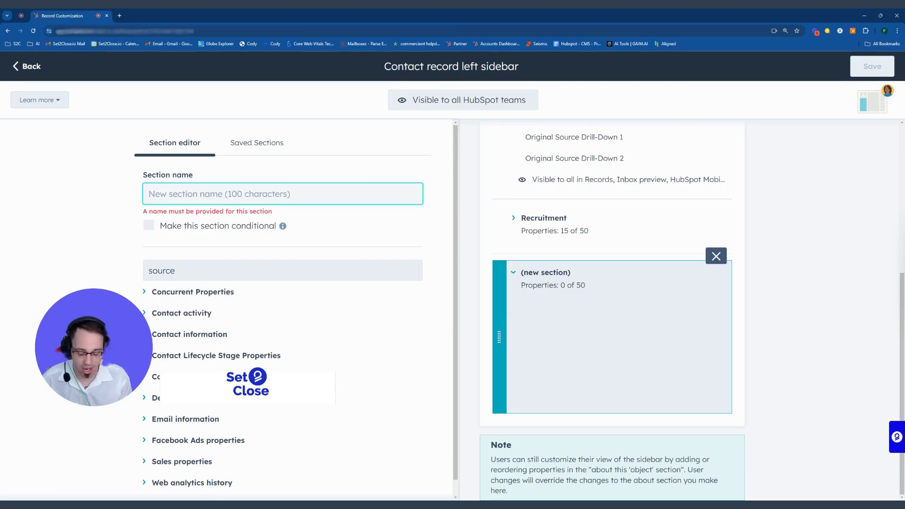
text(C)
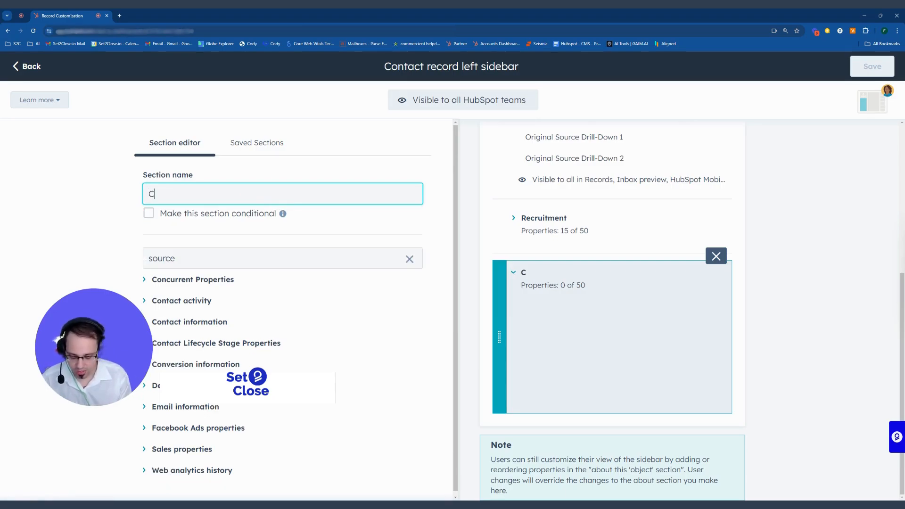
text(ustomer Details)
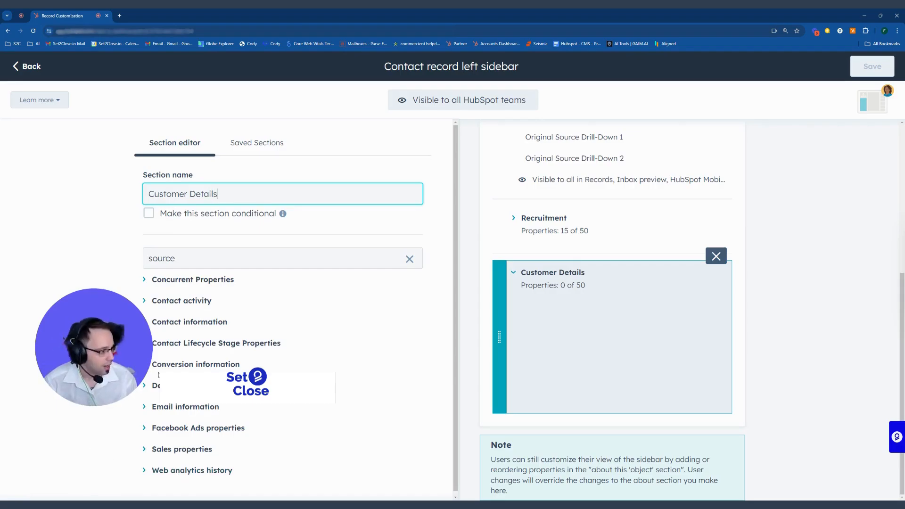
click(90, 238)
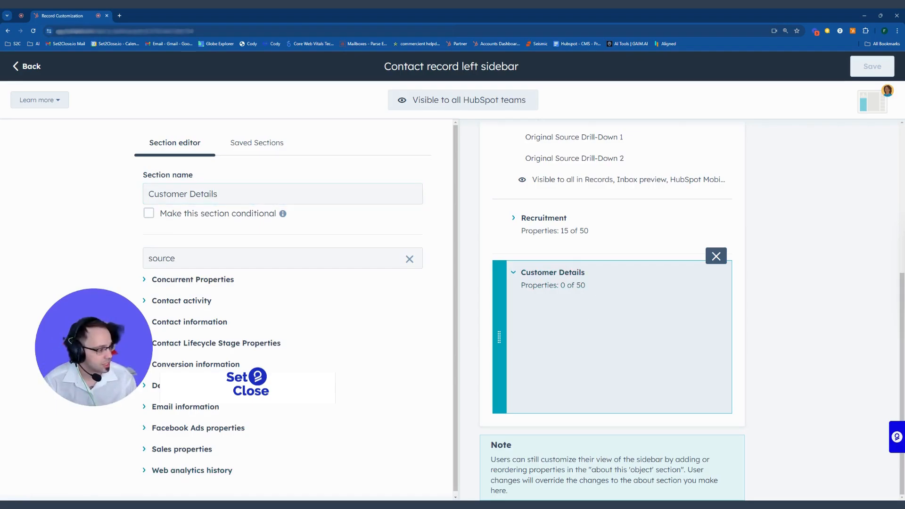
- Make the Customer Details section conditional on the Lifecycle Stage property having the value Customer
click(150, 215)
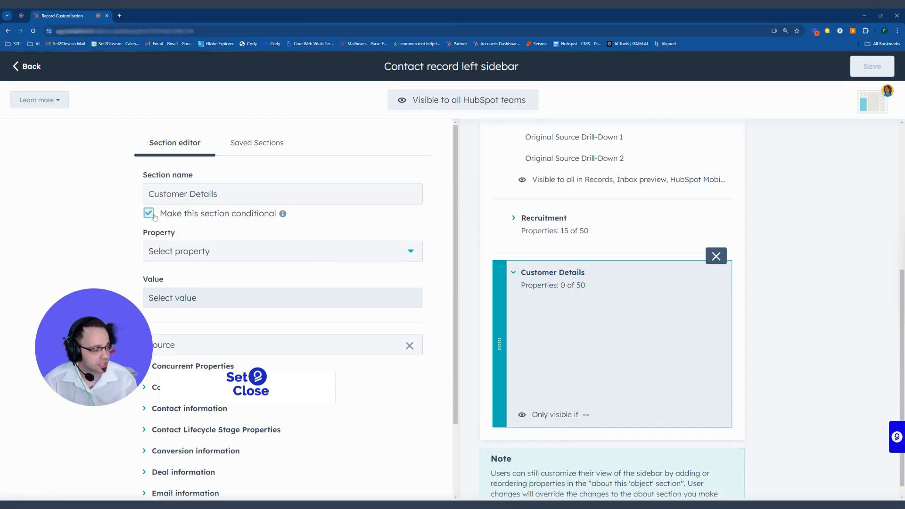
click(223, 256)
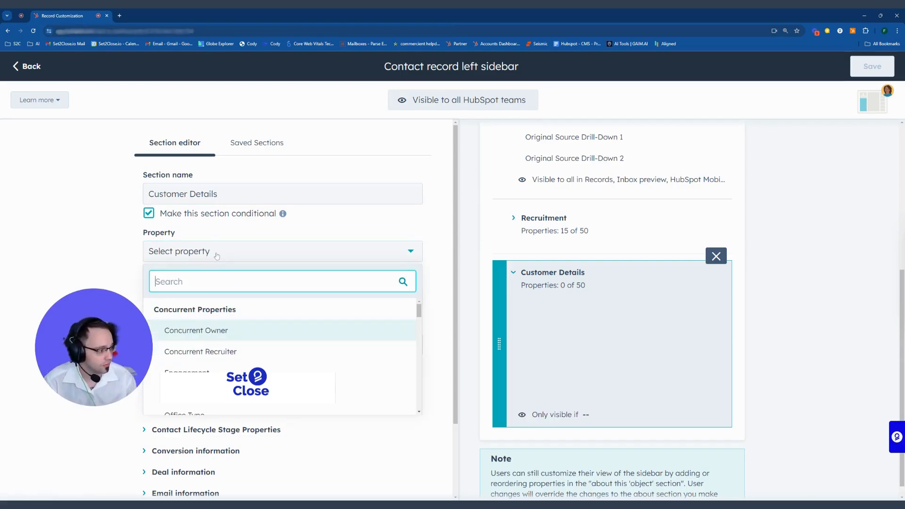
text(life)
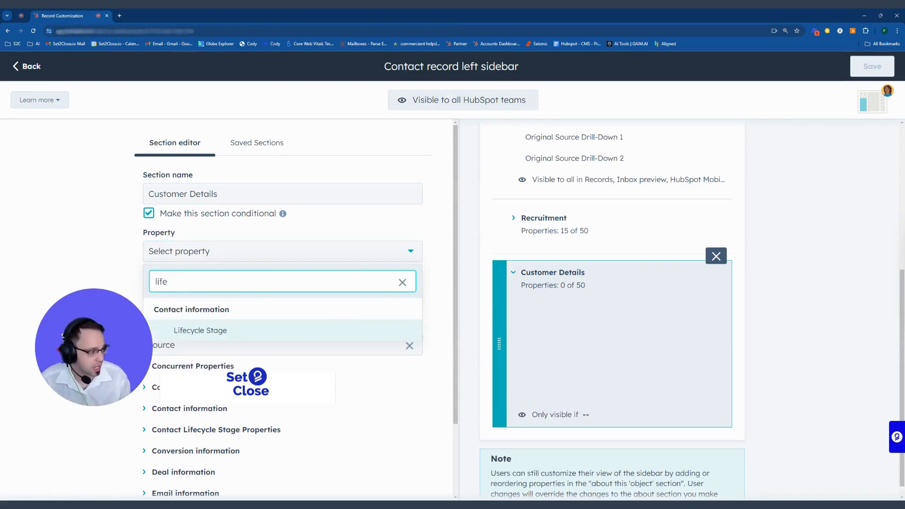
click(205, 325)
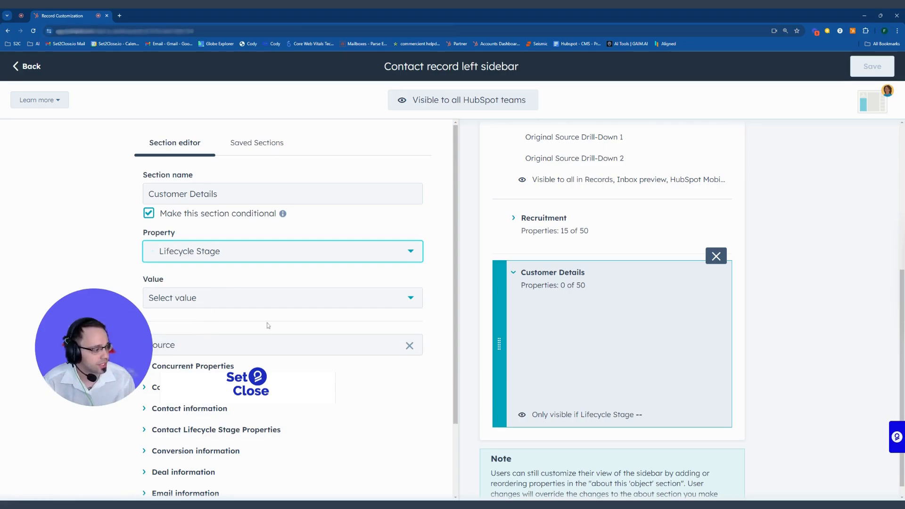
drag(99, 335, 69, 345)
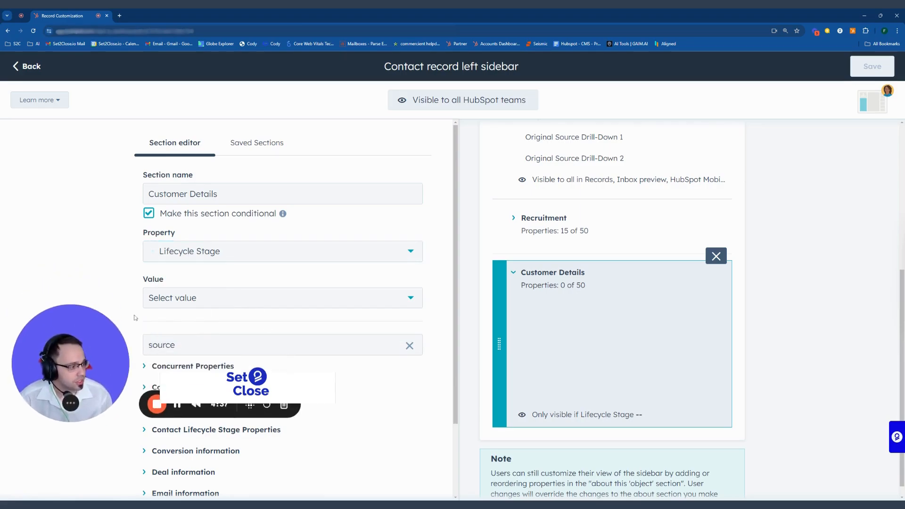
click(201, 303)
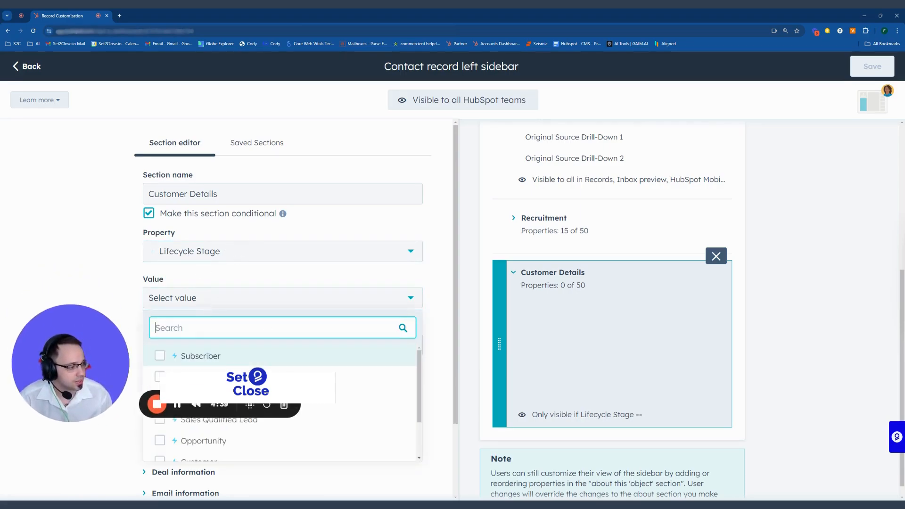
drag(71, 368, 88, 443)
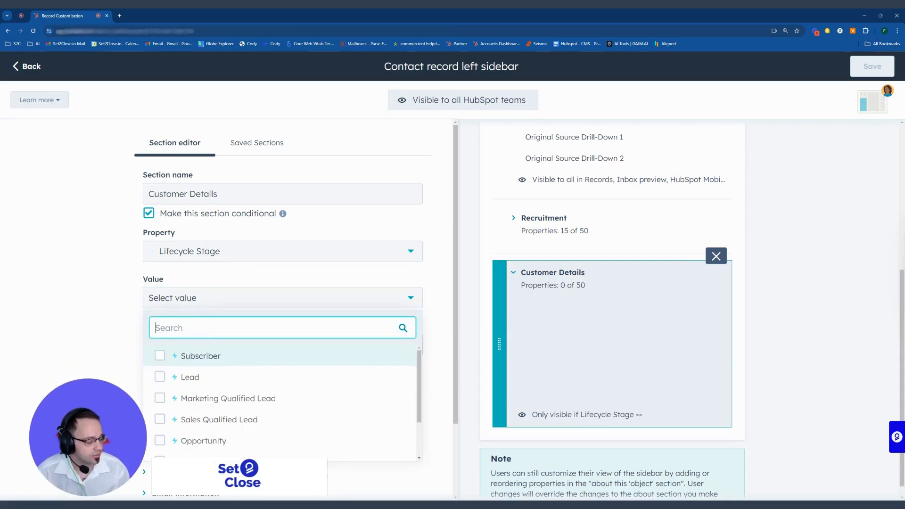
scroll(280, 401, down, 2)
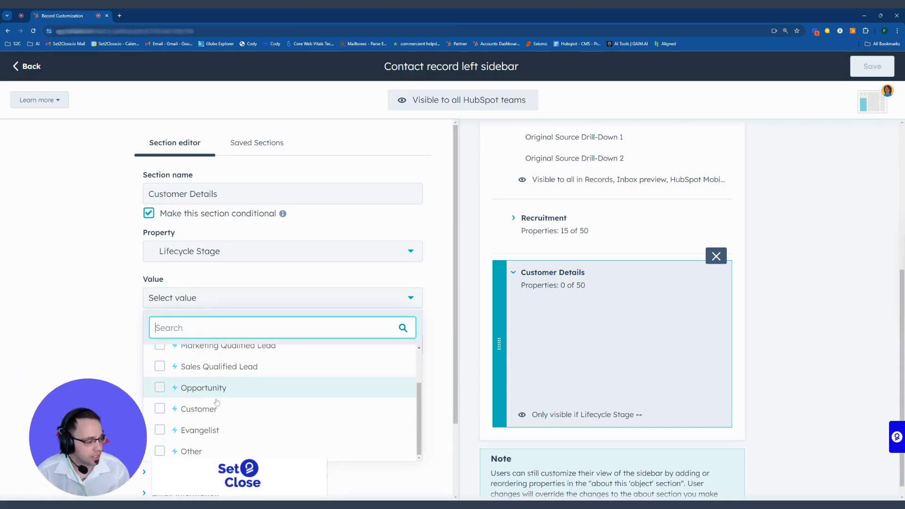
click(159, 414)
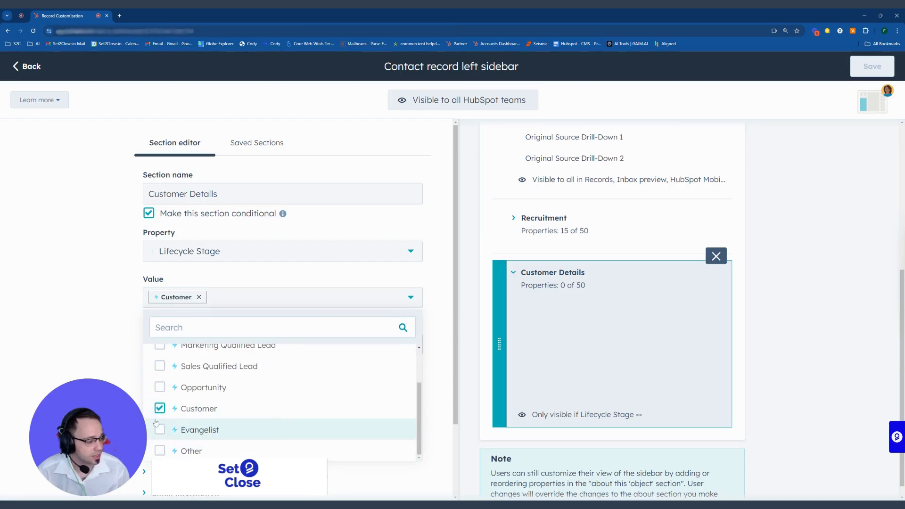
click(62, 313)
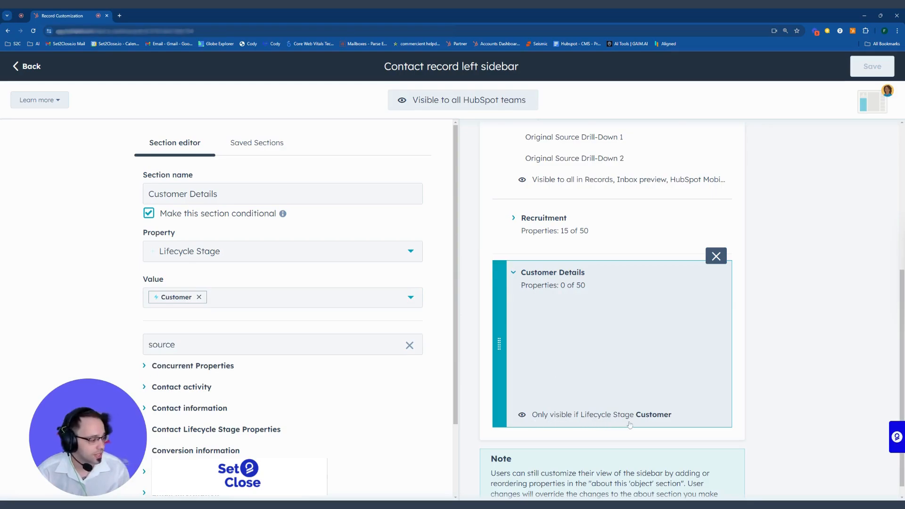
- Clear the property search and add Recent Deal Close Date, Recent Deal Amount, Total Revenue and Number of Associated Deals from Deal information to Customer Details
scroll(106, 370, down, 2)
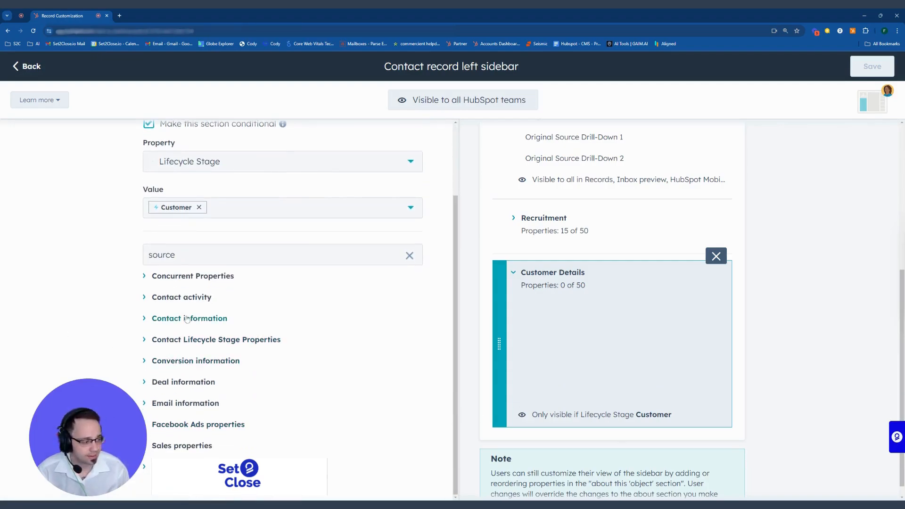
double_click(144, 254)
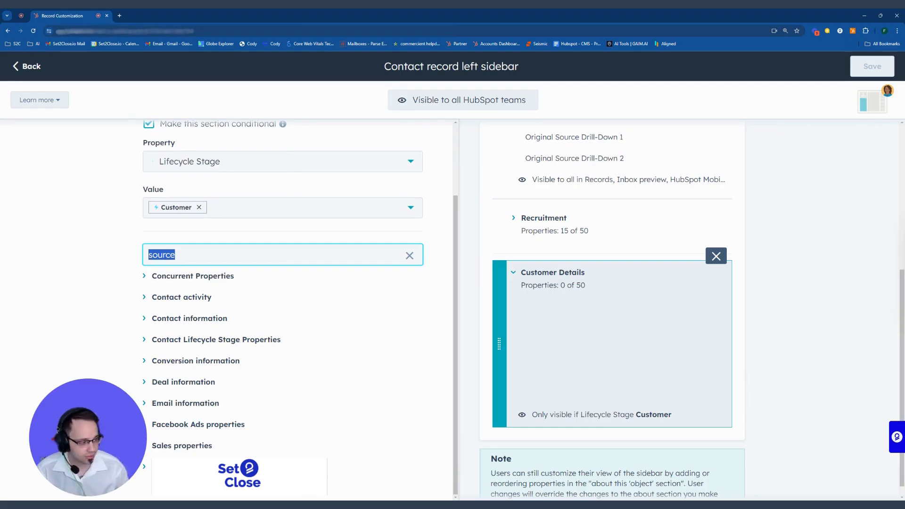
key(BackSpace)
click(184, 382)
scroll(183, 385, down, 3)
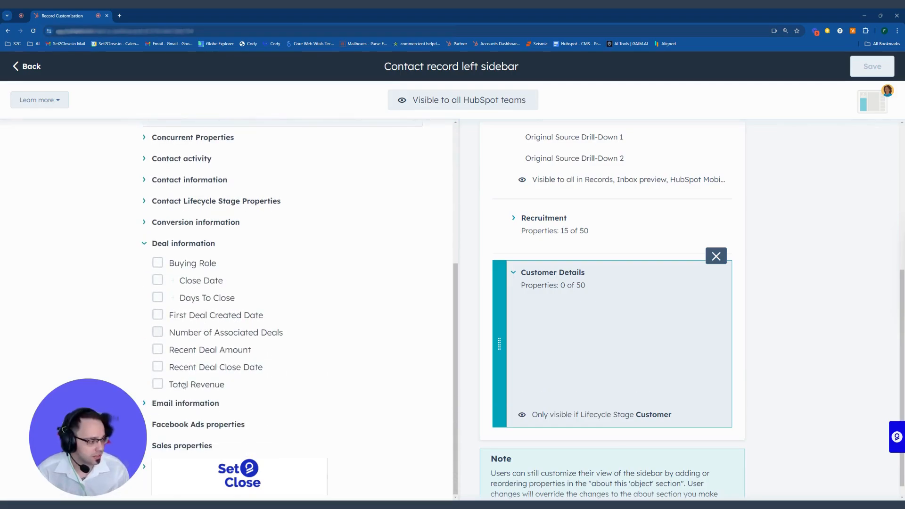
click(158, 367)
click(158, 351)
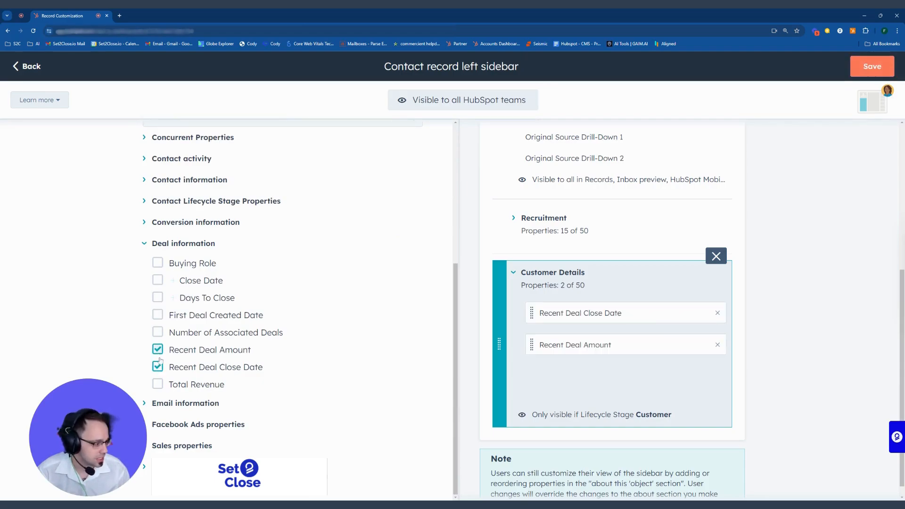
click(158, 385)
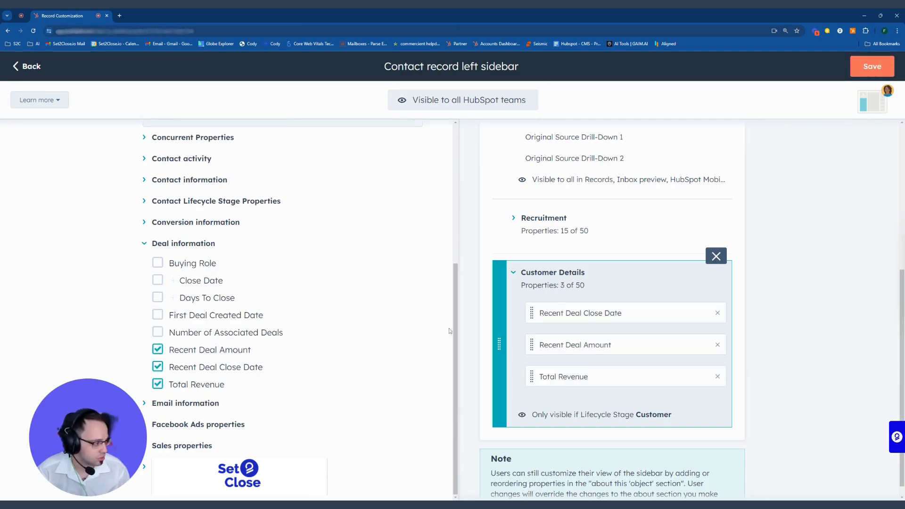
click(157, 333)
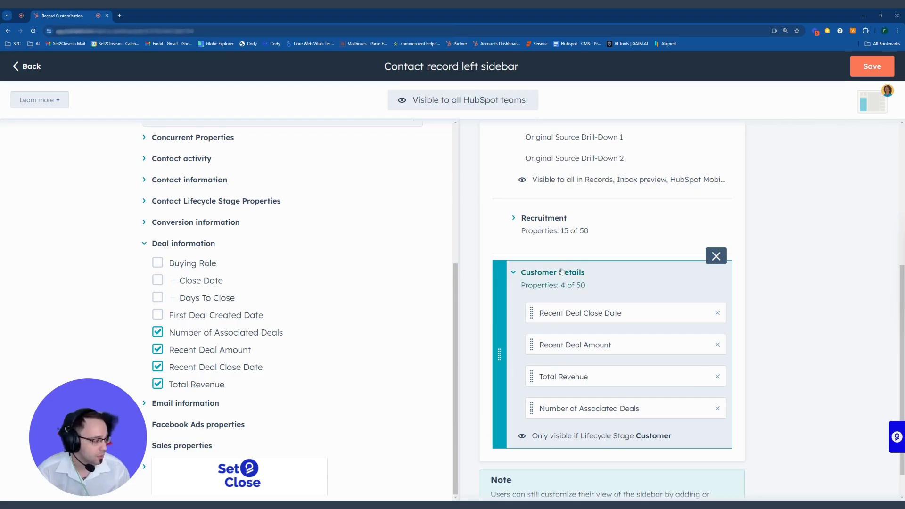
- Move the Customer Details section above Recruitment in the contact record's left sidebar and save the layout
drag(500, 290, 501, 278)
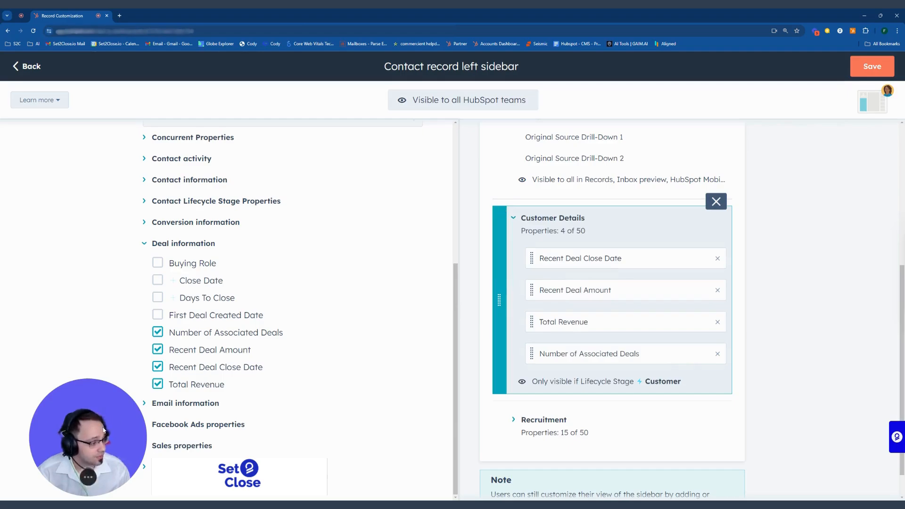
mouse_move(198, 403)
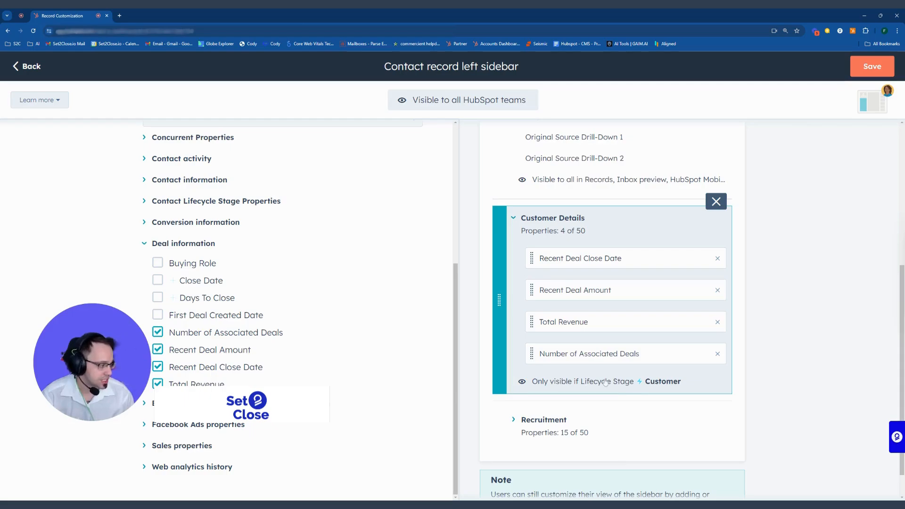
scroll(666, 377, up, 5)
scroll(557, 321, down, 3)
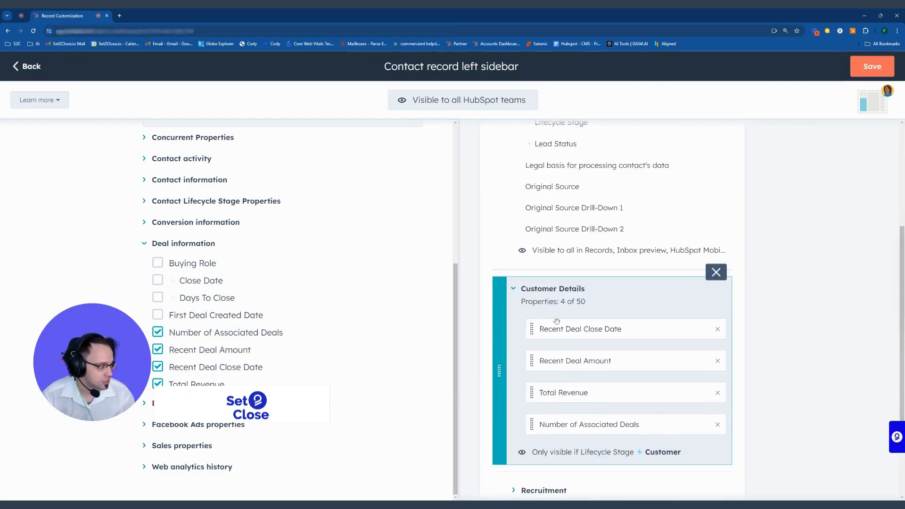
scroll(121, 225, up, 5)
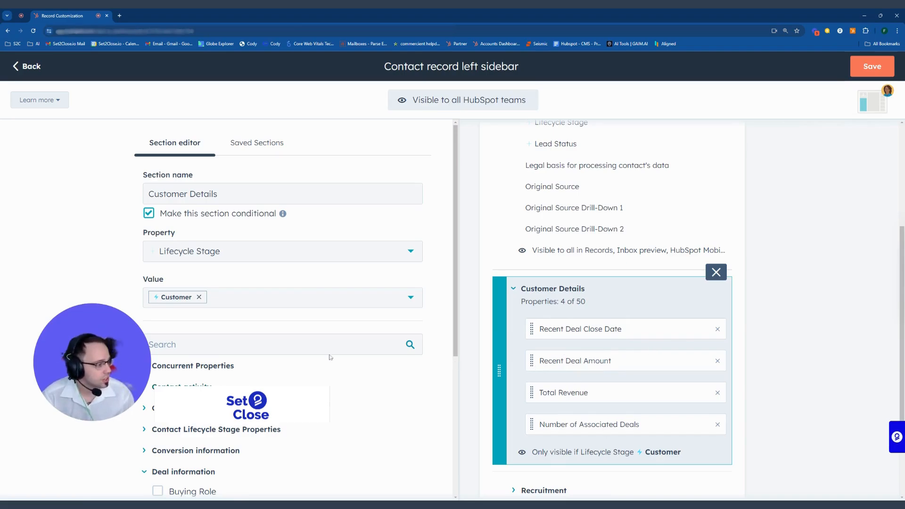
click(871, 66)
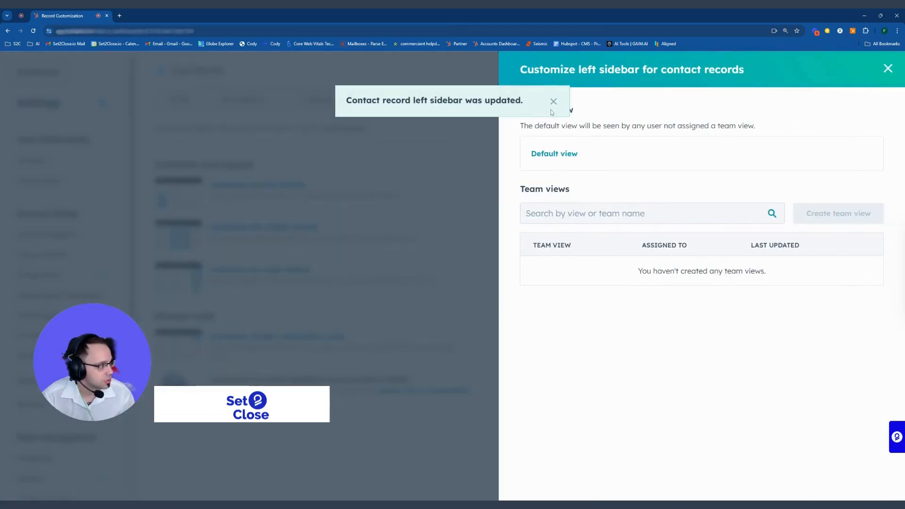
- Leave the sidebar customization and open the record of the second contact in the All contacts list
click(92, 93)
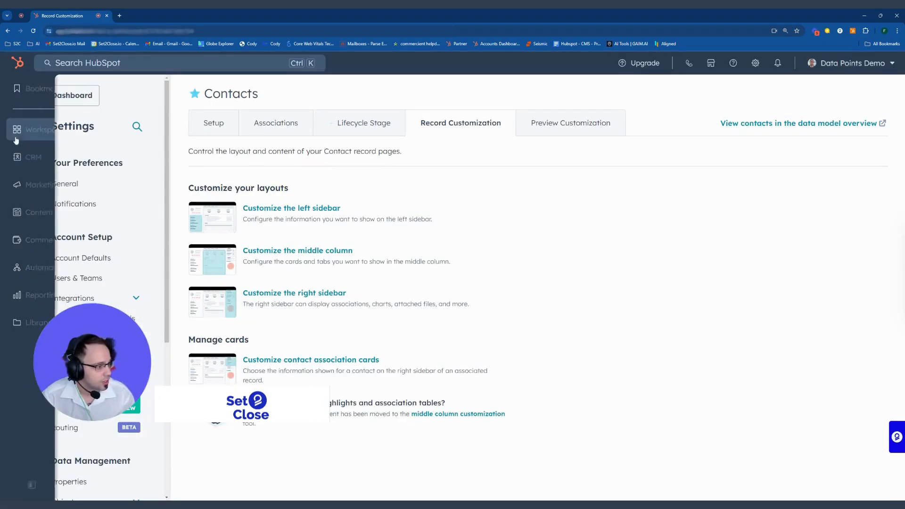
mouse_move(47, 157)
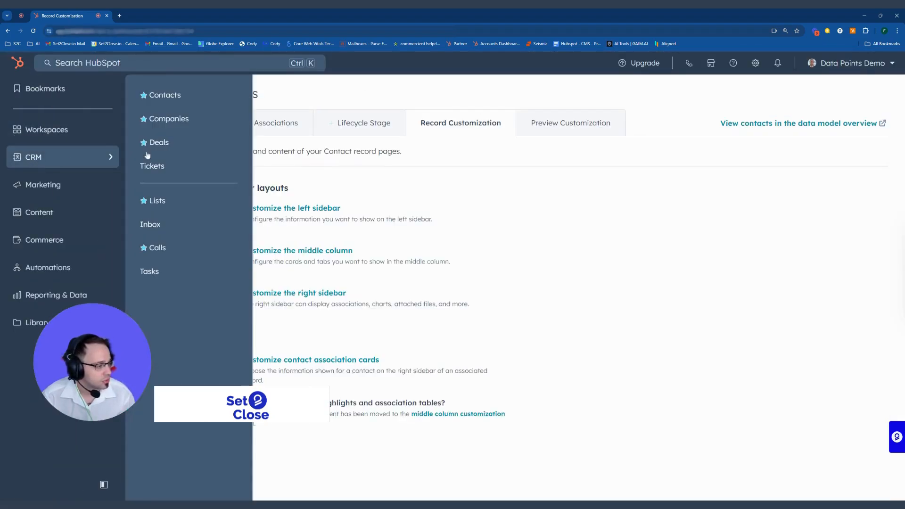
click(167, 95)
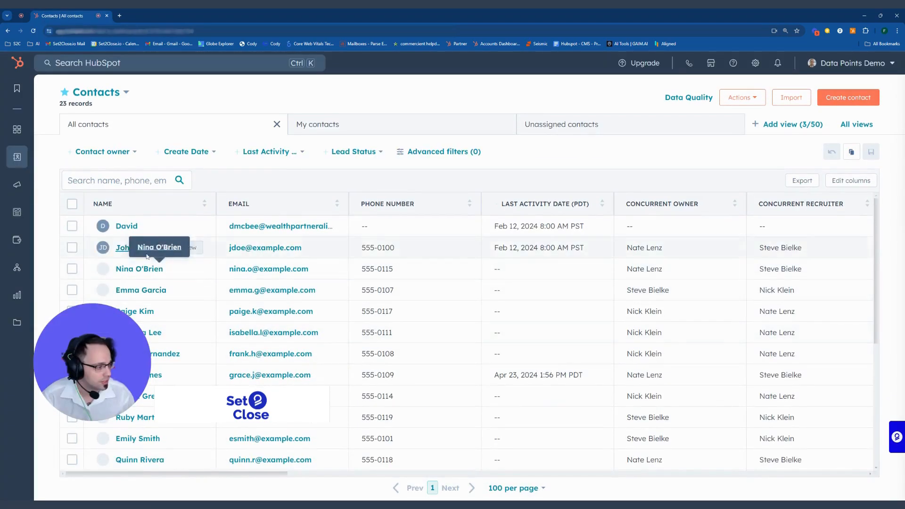
click(125, 248)
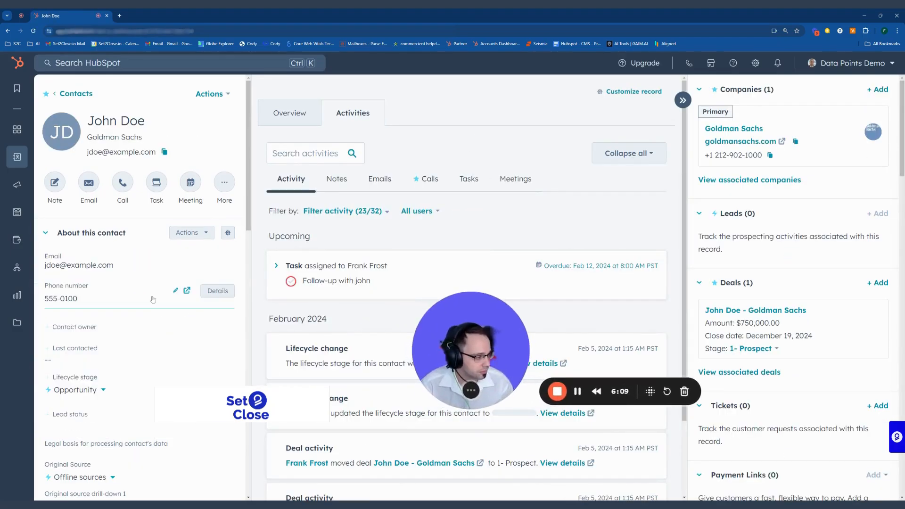
- Check which sections the contact's left sidebar shows, from About this contact through Recruitment
scroll(149, 259, down, 15)
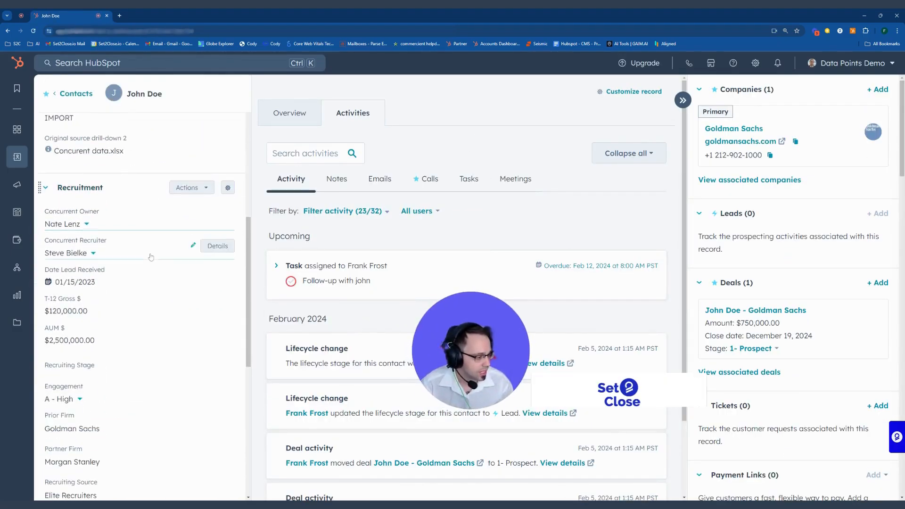
scroll(150, 259, down, 4)
scroll(86, 265, up, 10)
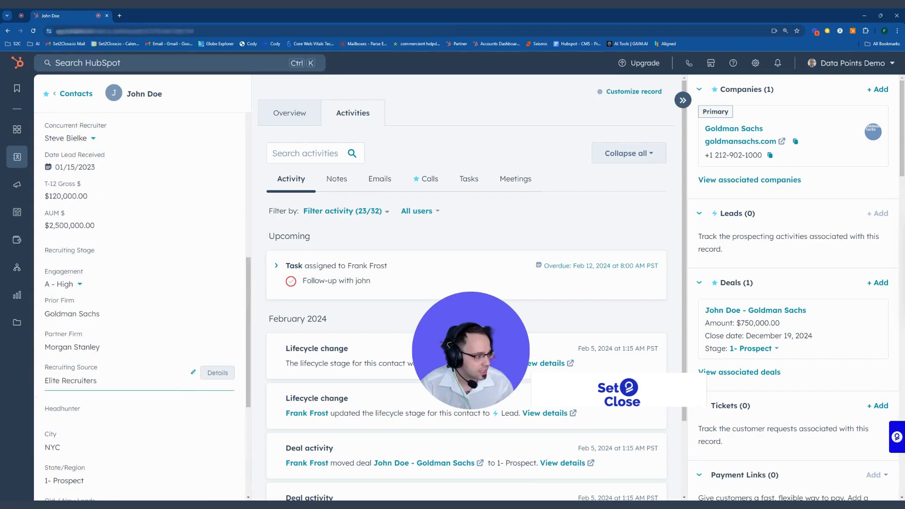
scroll(86, 265, down, 8)
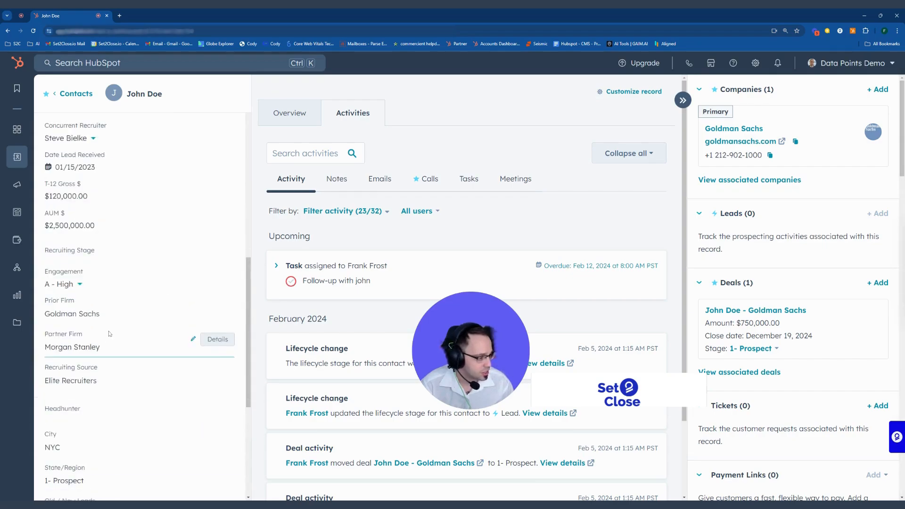
scroll(109, 391, up, 10)
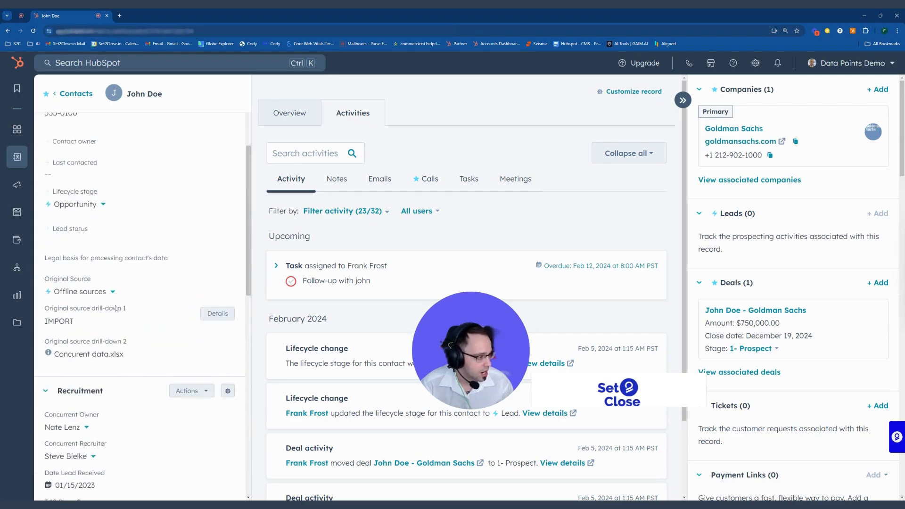
scroll(116, 282, up, 3)
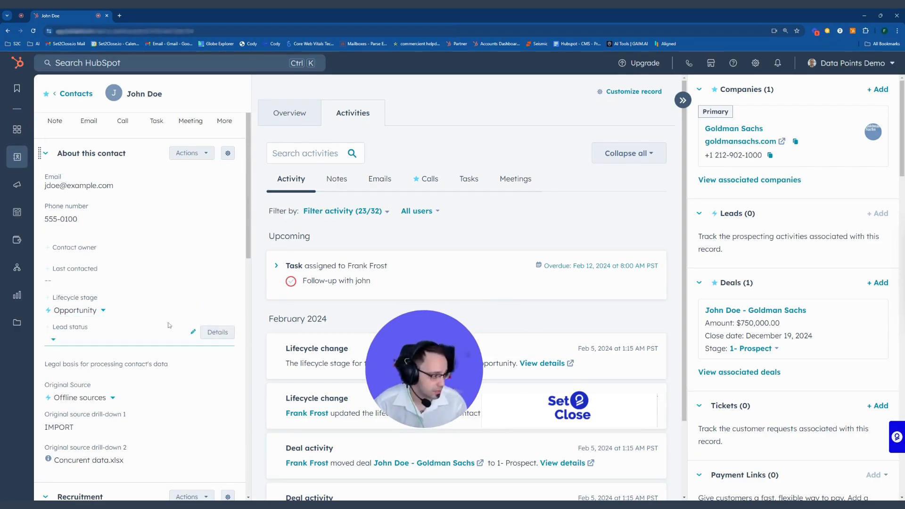
- Set the contact's Lifecycle stage to Customer and save the change
click(77, 310)
scroll(122, 405, down, 2)
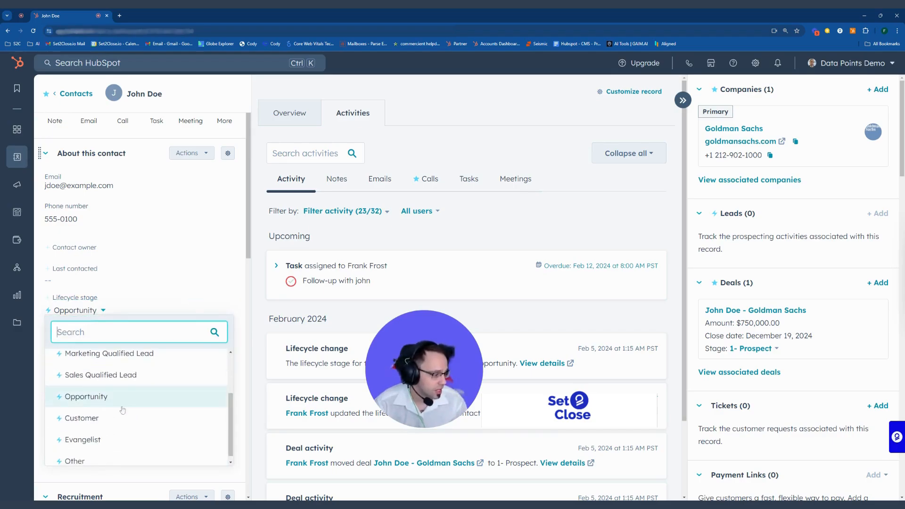
click(112, 424)
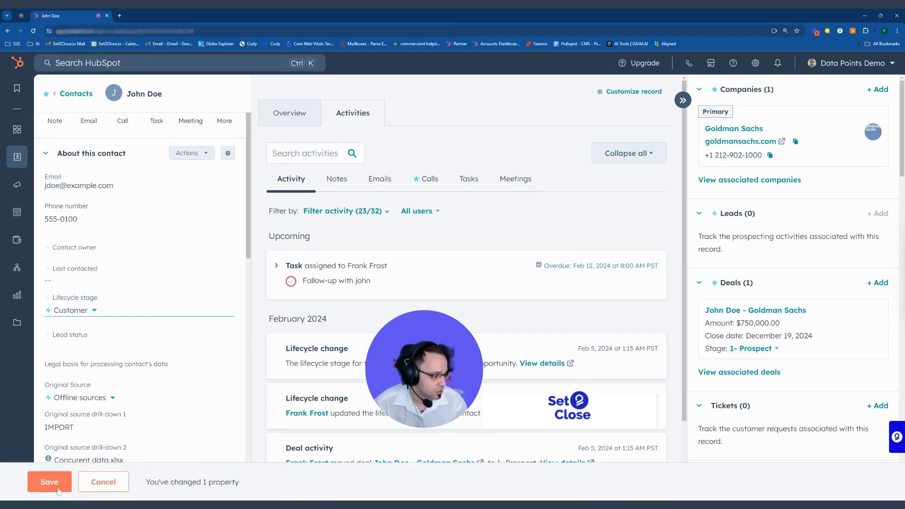
click(49, 482)
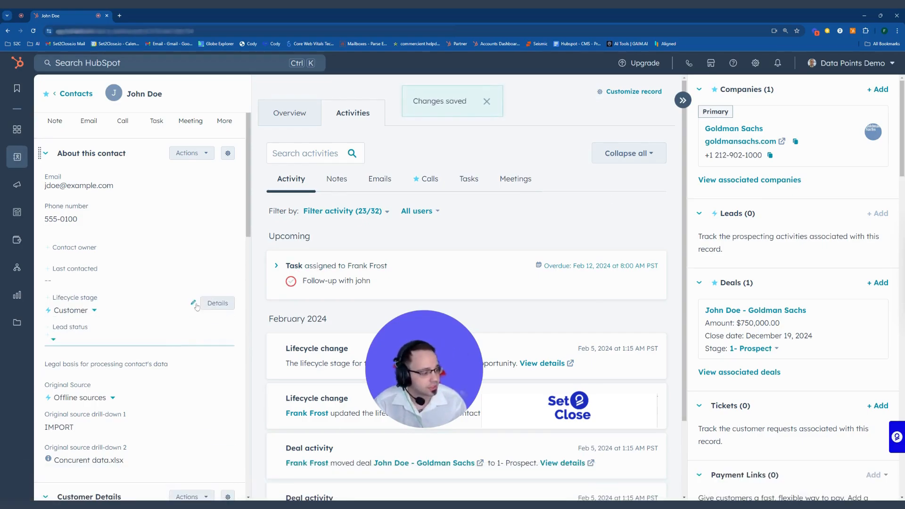
- Examine the Customer Details section and its deal properties in the contact's left sidebar
scroll(197, 301, down, 3)
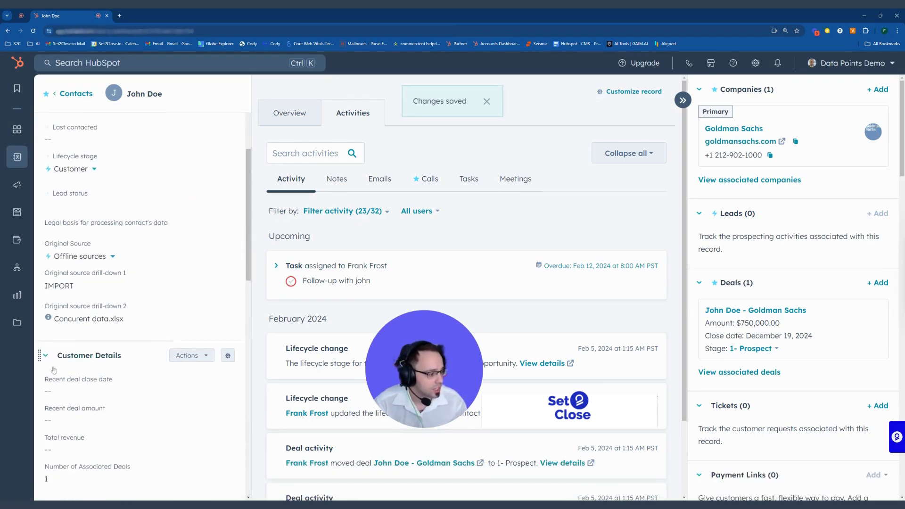
scroll(61, 364, down, 2)
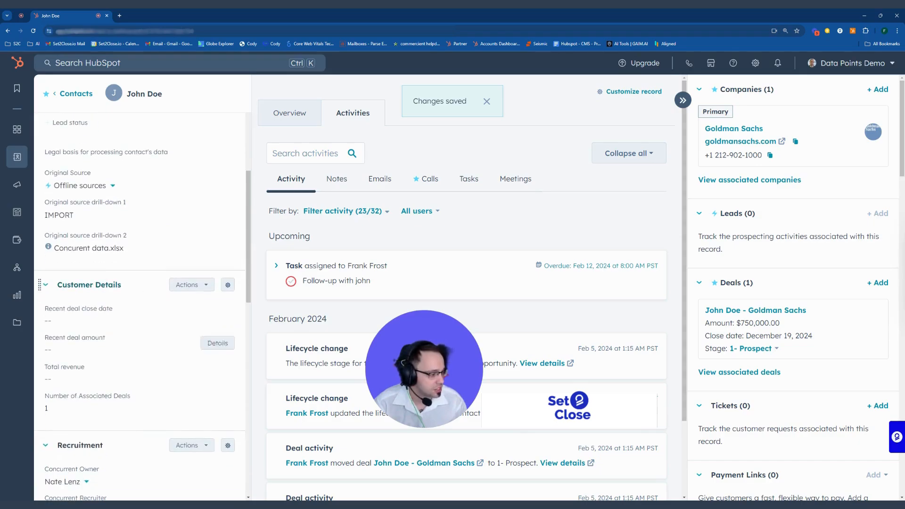
scroll(74, 248, up, 3)
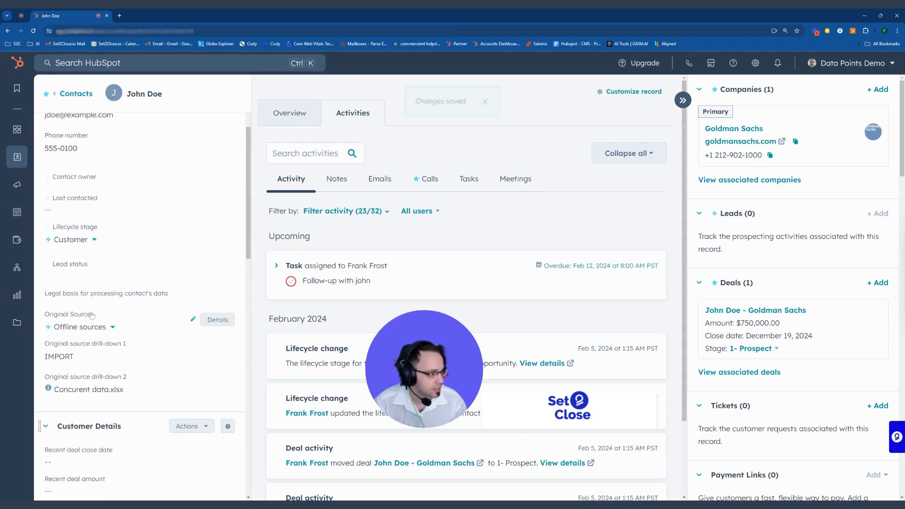
scroll(73, 247, down, 4)
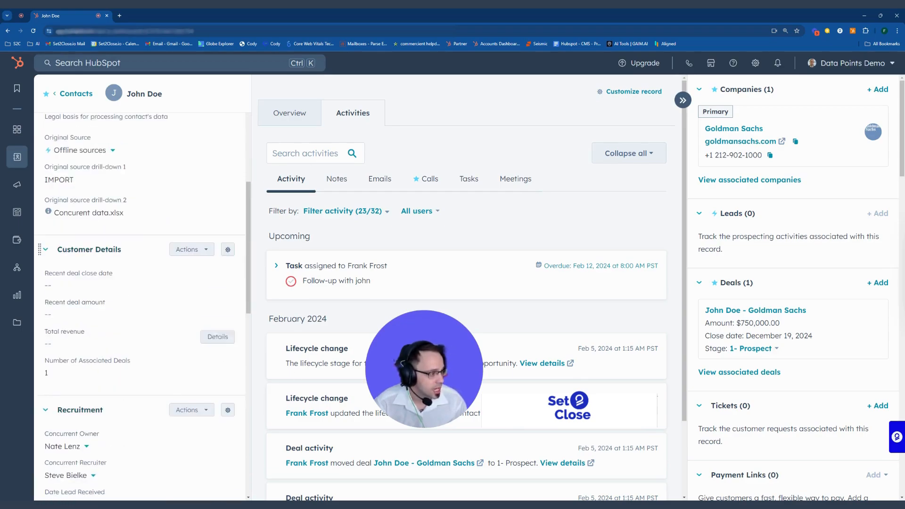
drag(458, 388, 438, 358)
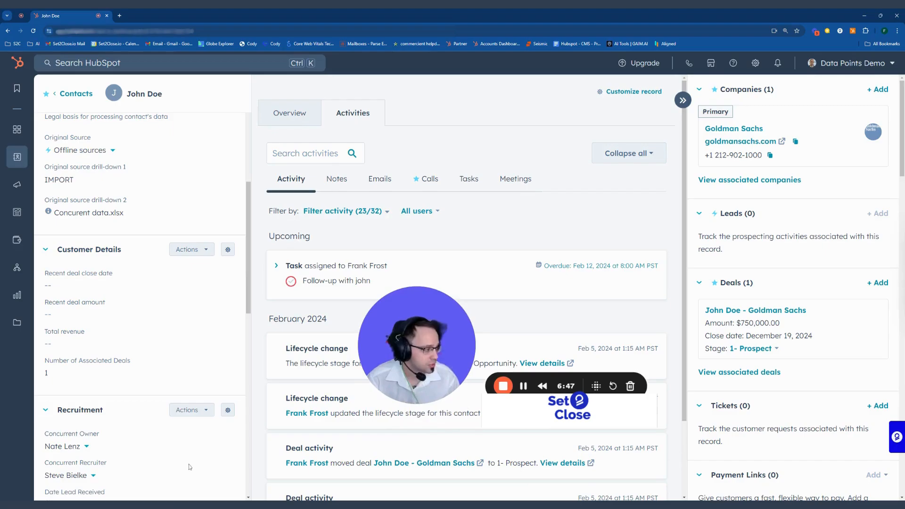
mouse_move(17, 130)
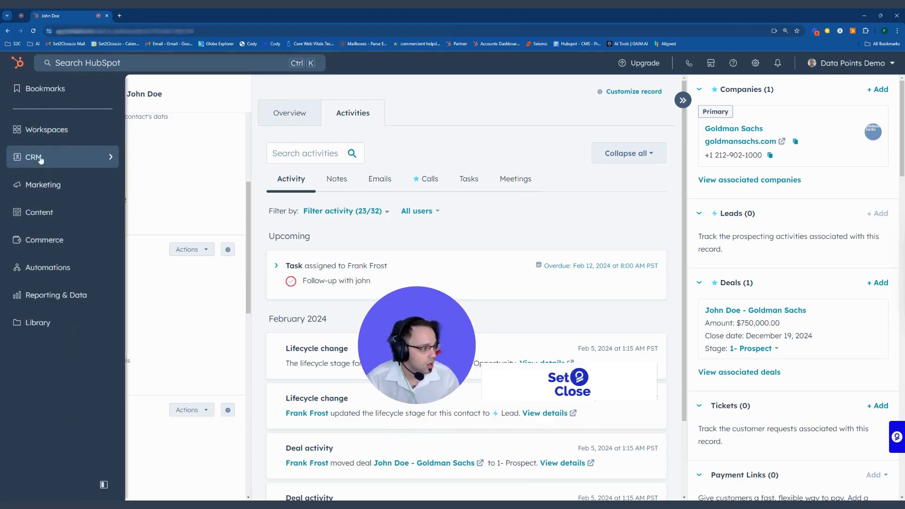
mouse_move(42, 160)
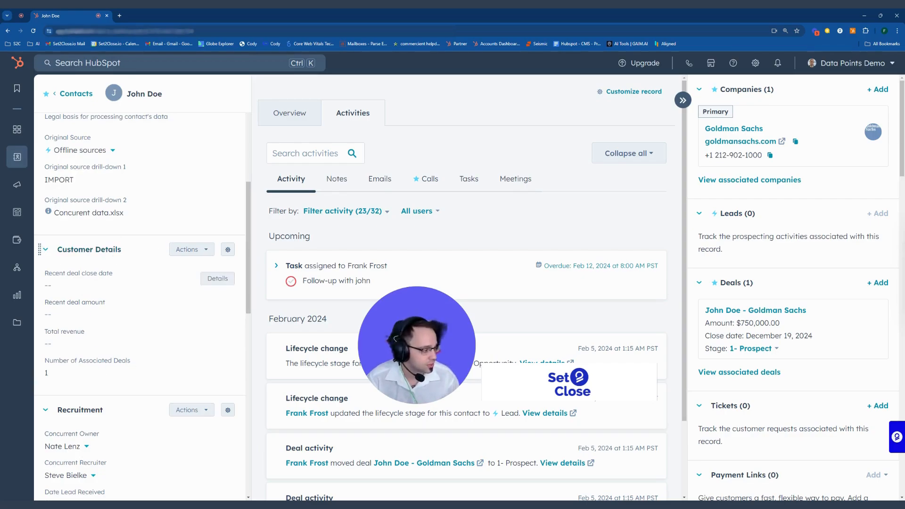
- Review the Lifecycle stage in About this contact together with the properties in the conditional Customer Details section
scroll(141, 278, up, 2)
scroll(102, 391, up, 3)
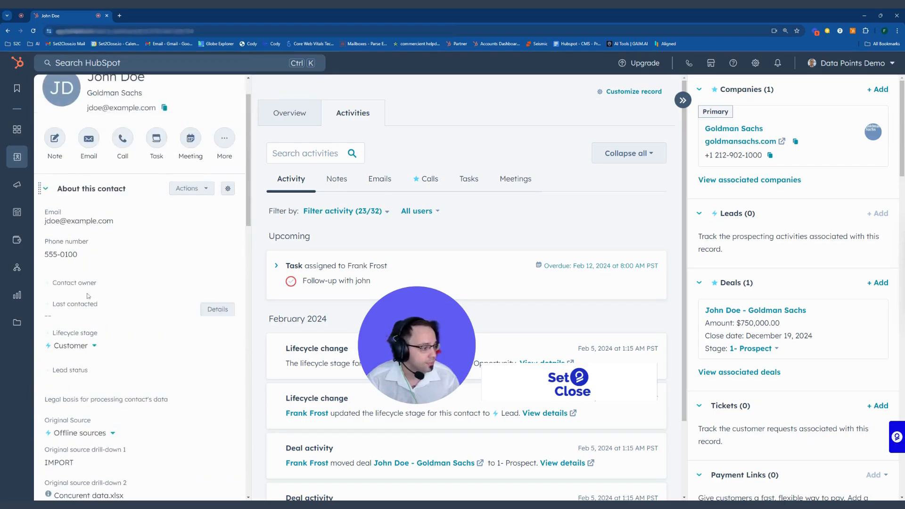
scroll(102, 392, down, 4)
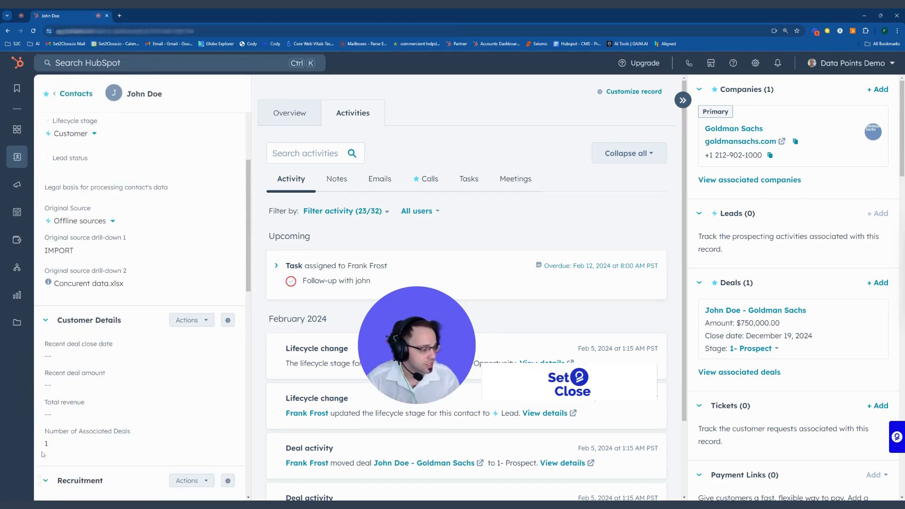
scroll(80, 338, up, 3)
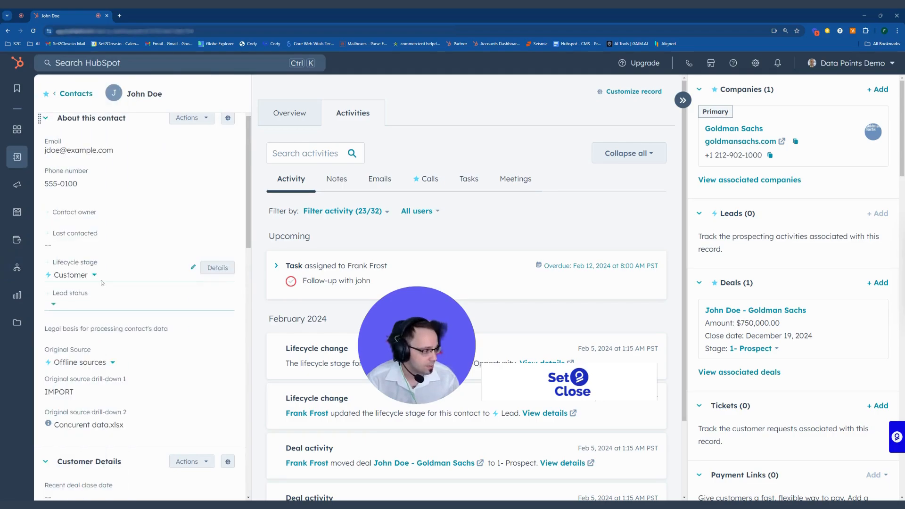
scroll(106, 285, up, 1)
scroll(106, 285, up, 2)
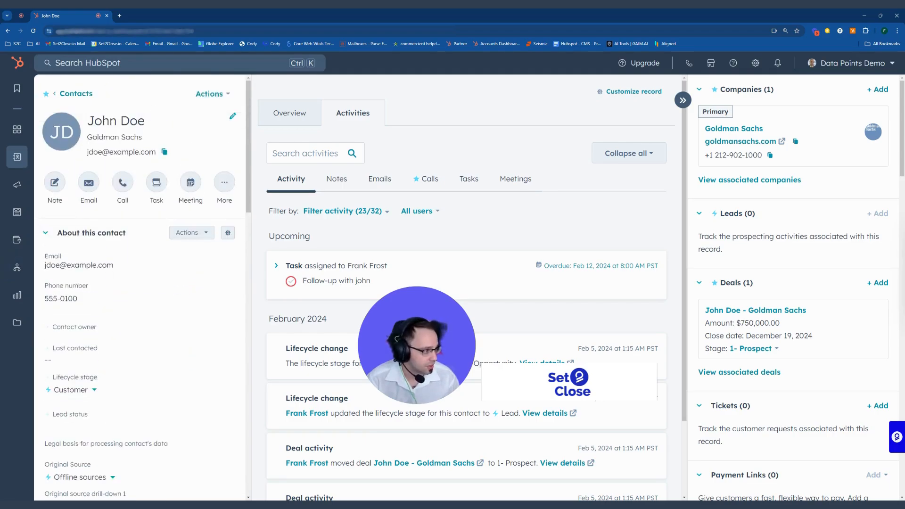
scroll(106, 269, down, 2)
scroll(106, 273, down, 5)
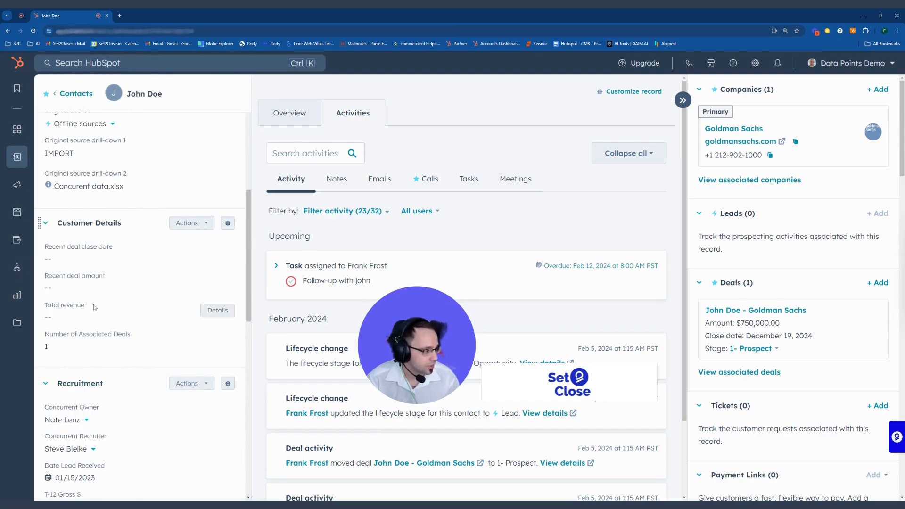
scroll(172, 356, up, 3)
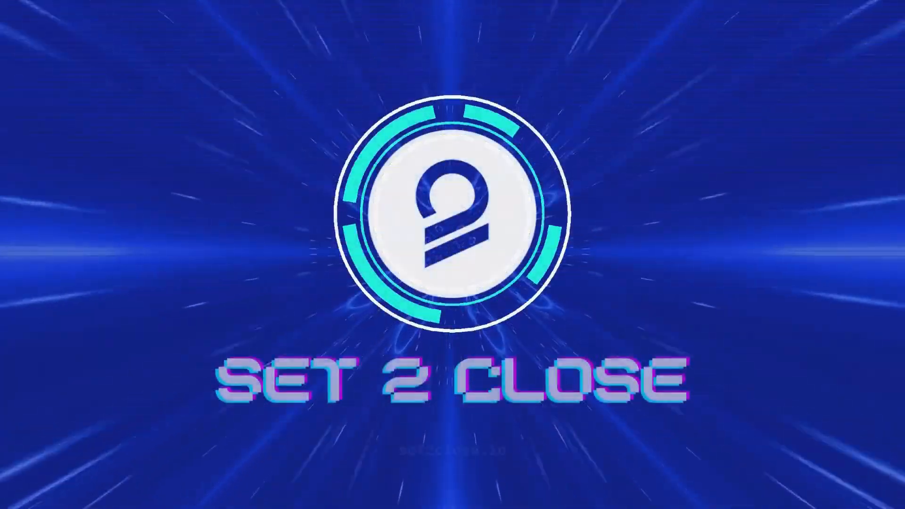